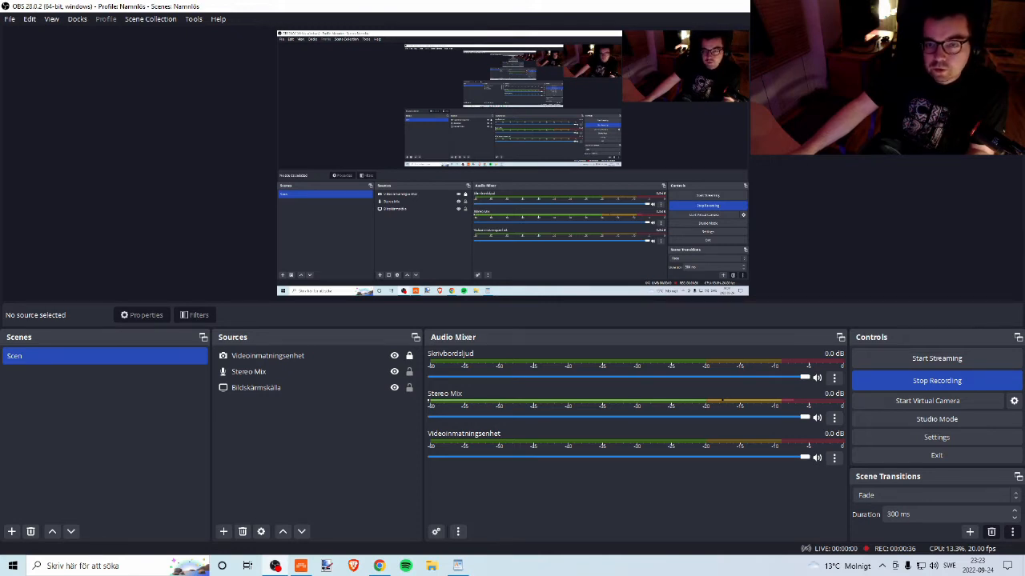
# Switch to Bitwig Studio and ungroup Group 1 into its separate Kick, Hat and Bass tracks
pyautogui.click(962, 7)
pyautogui.click(300, 566)
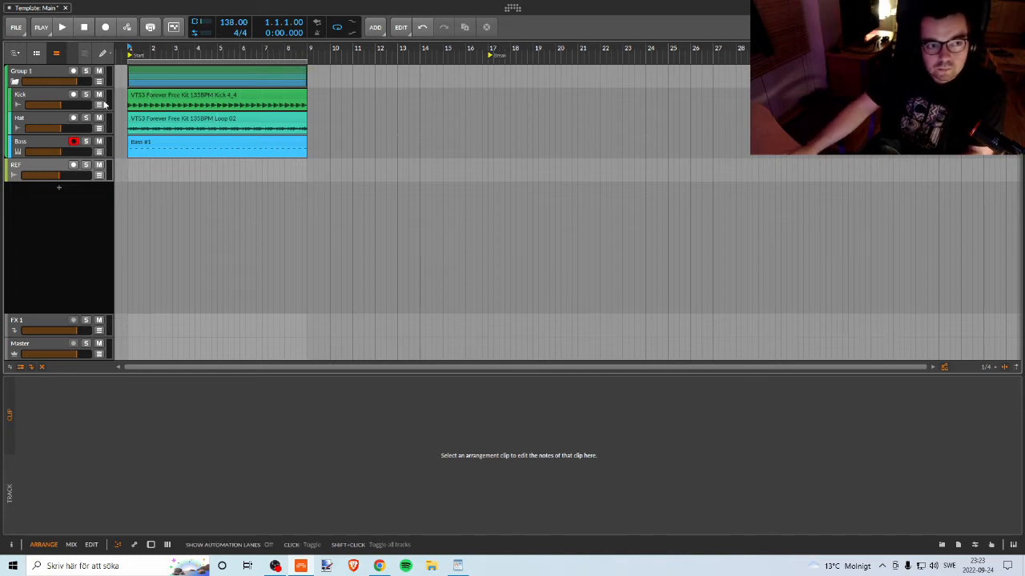
pyautogui.click(35, 74)
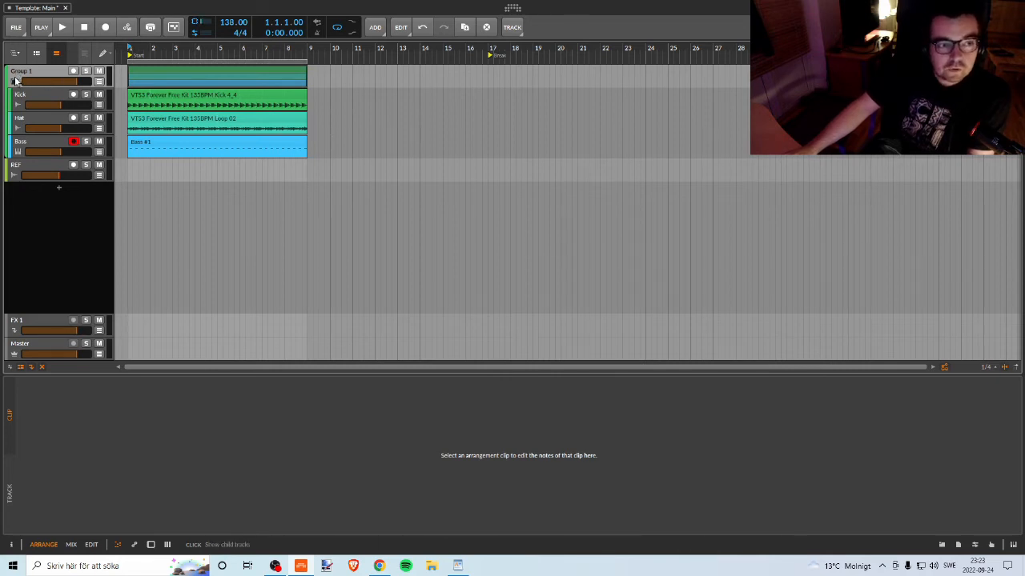
pyautogui.rightClick(17, 76)
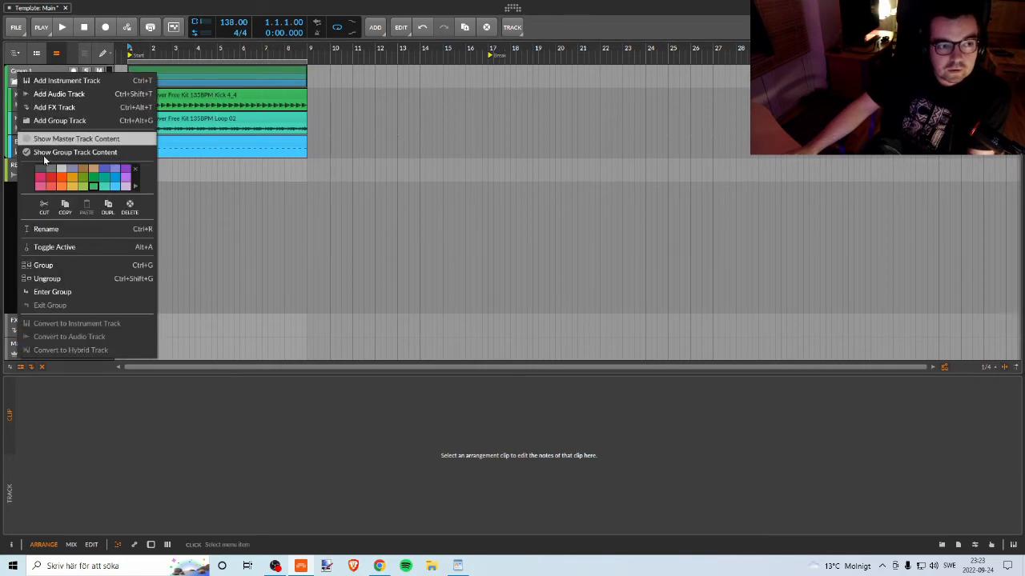
pyautogui.click(49, 277)
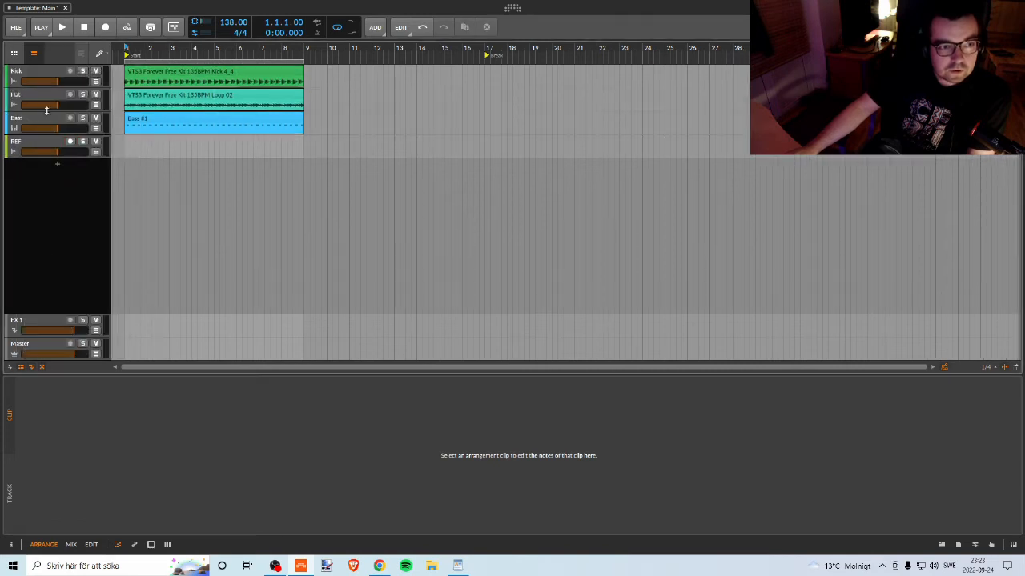
pyautogui.click(24, 76)
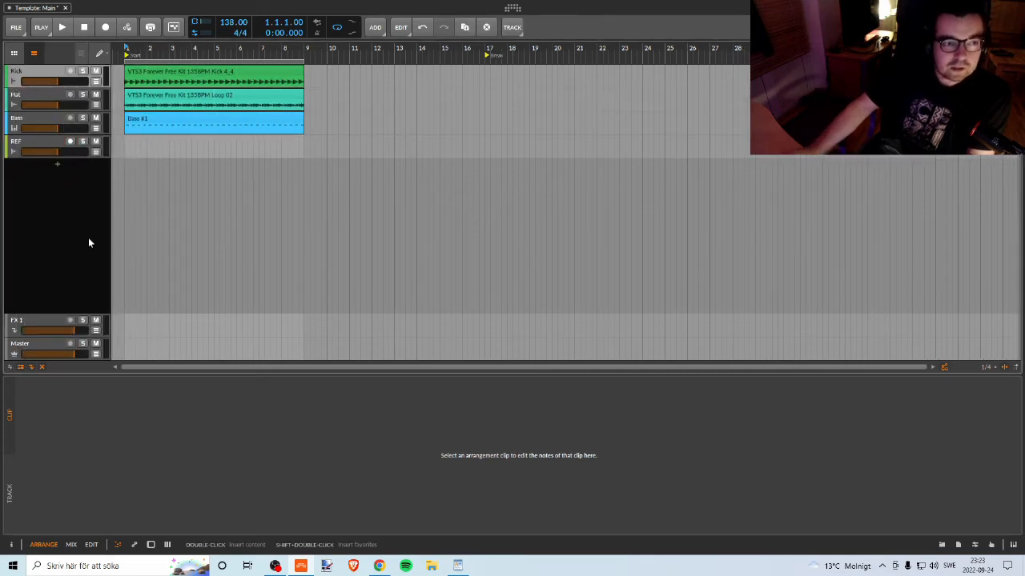
pyautogui.press('Down')
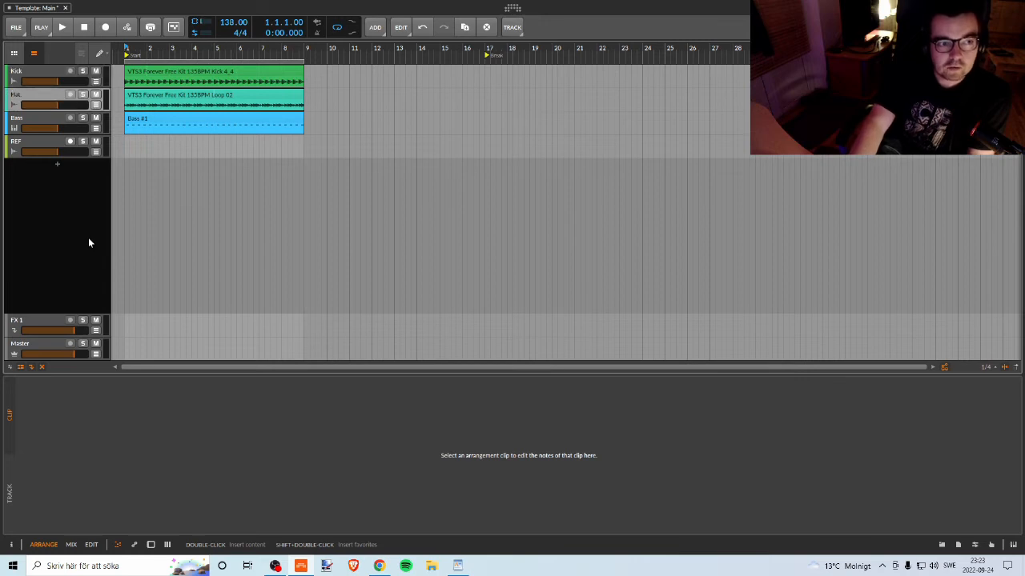
pyautogui.press('Down')
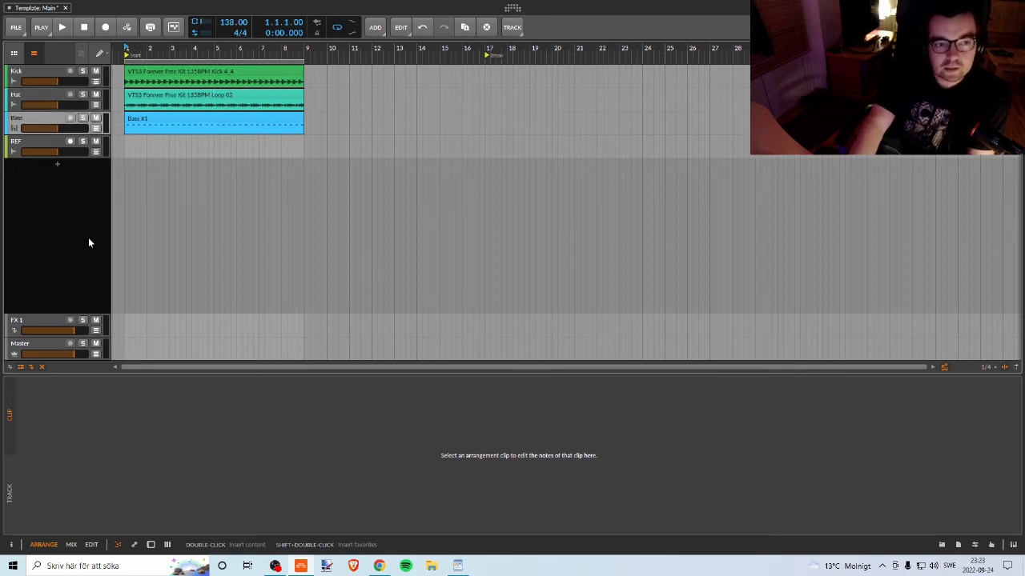
pyautogui.press('Down')
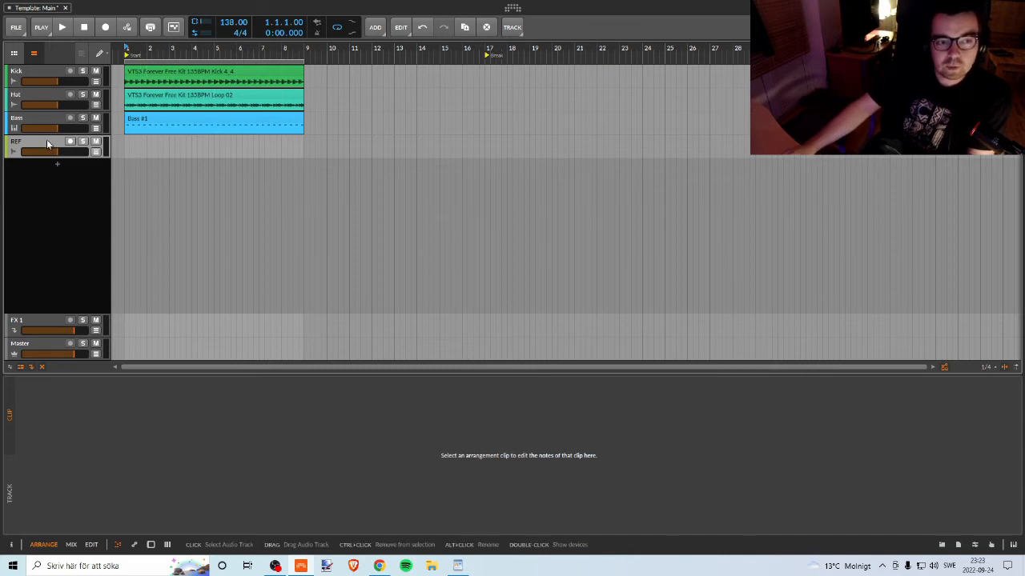
pyautogui.rightClick(81, 166)
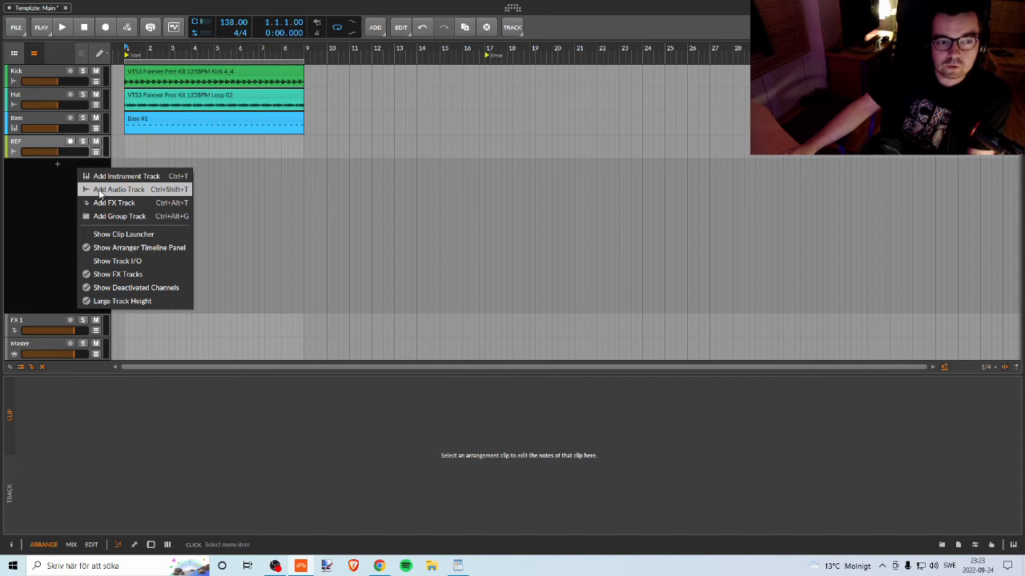
pyautogui.click(50, 180)
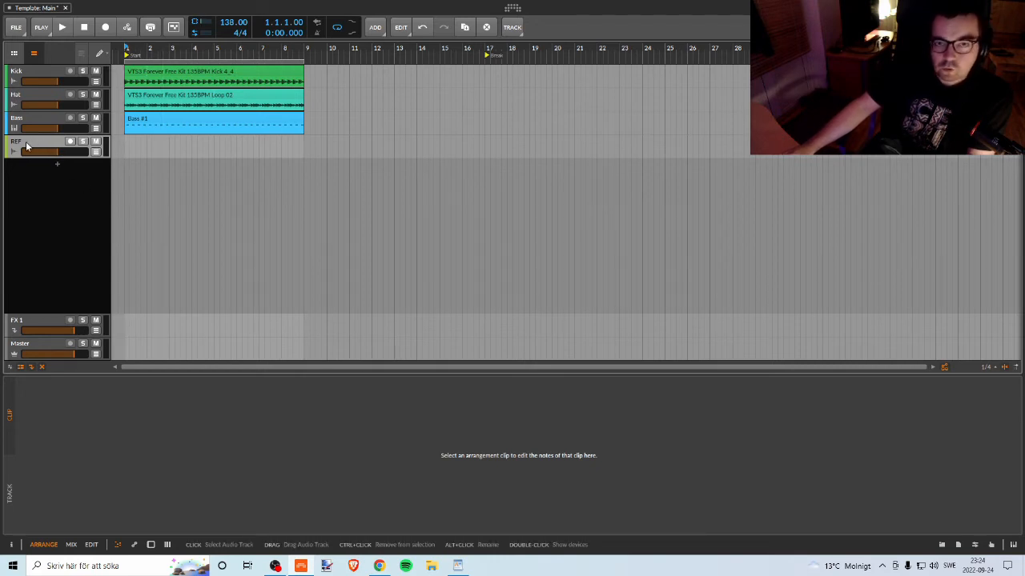
# Group the Kick, Hat and Bass tracks together and collapse the new group
pyautogui.click(37, 79)
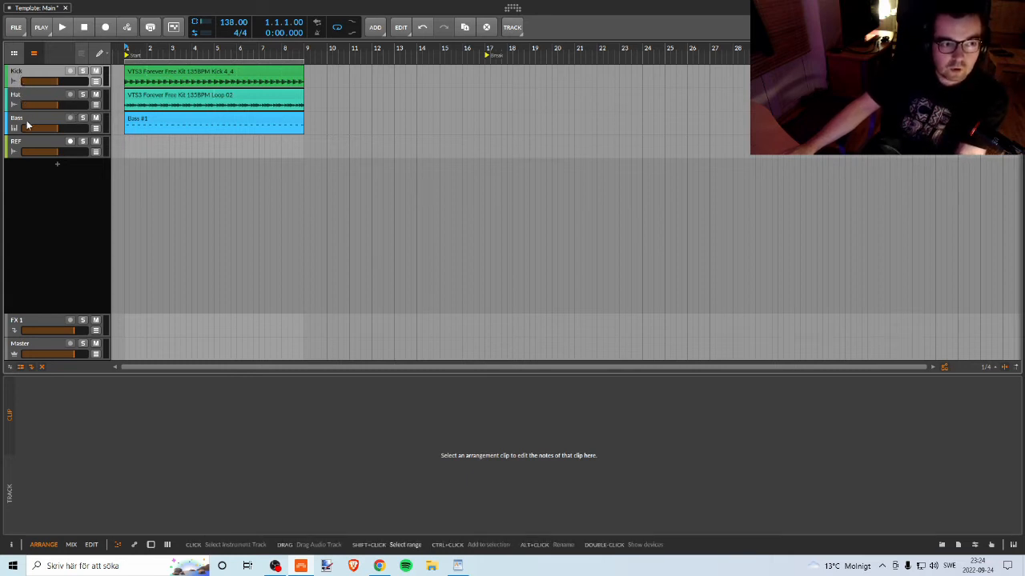
pyautogui.rightClick(24, 71)
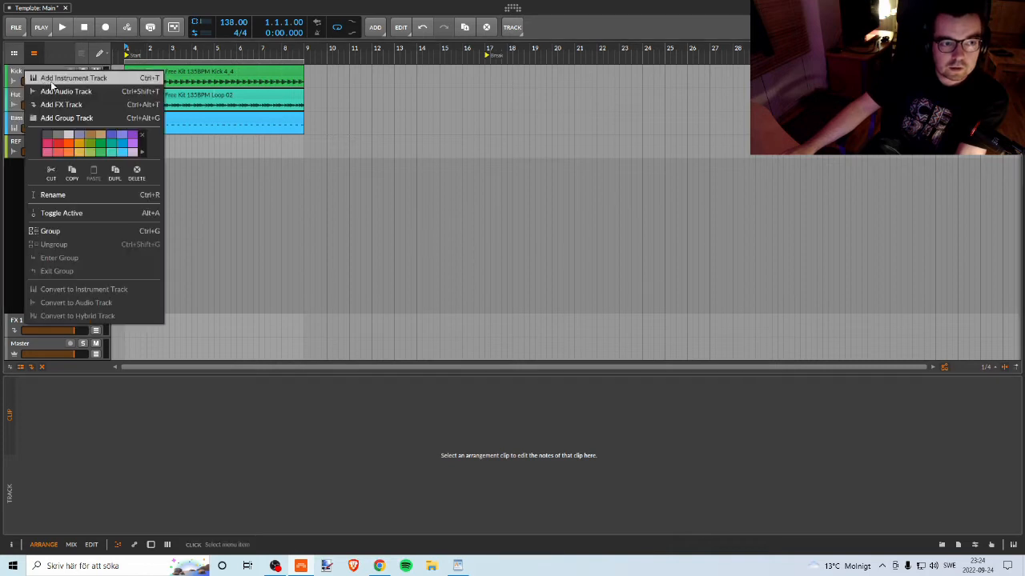
pyautogui.click(33, 231)
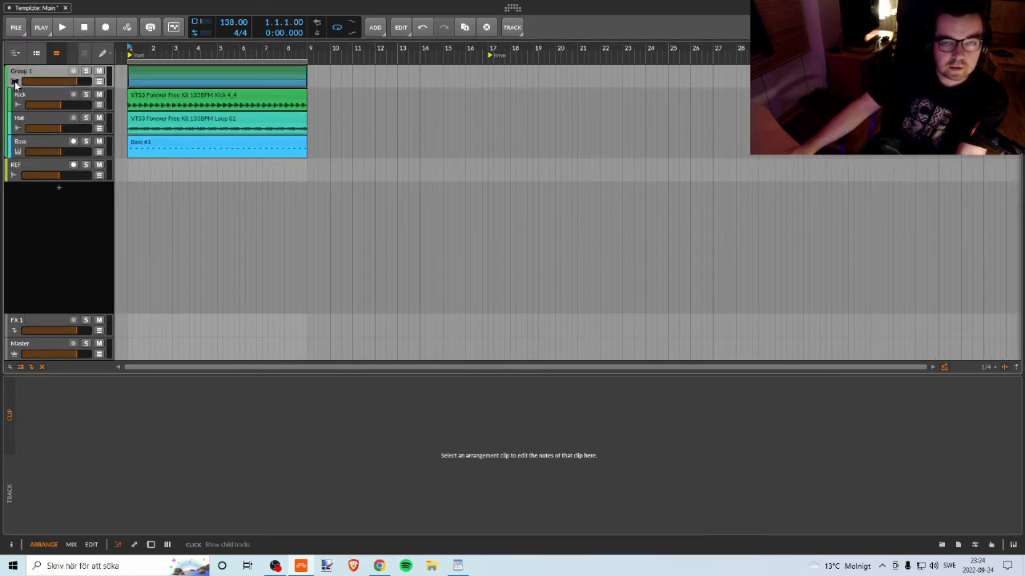
pyautogui.click(14, 82)
pyautogui.click(14, 82)
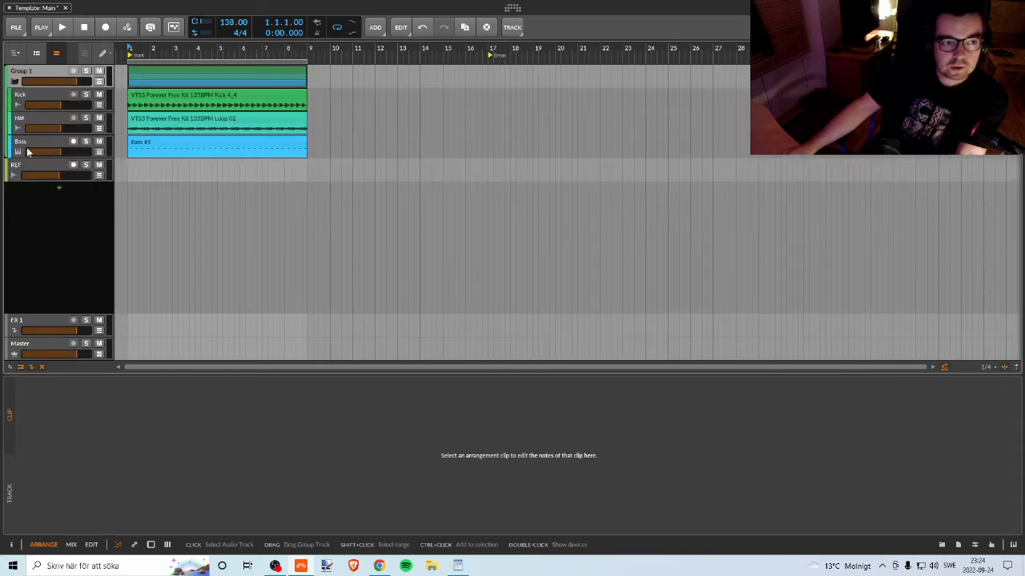
pyautogui.click(14, 82)
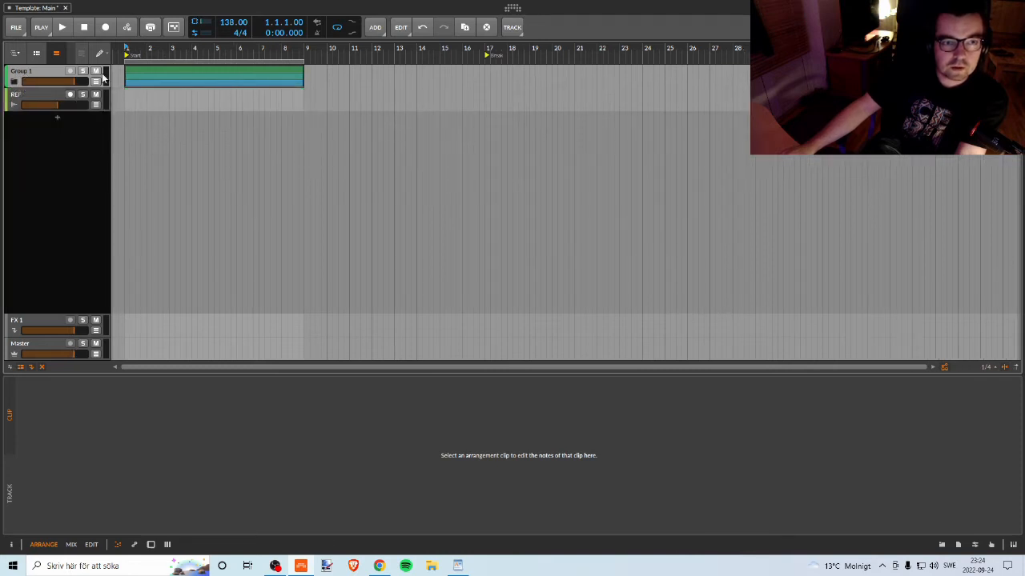
# Import 3DFX - Loose (Original Mix) from the 3DFX Produktion folder on drive E: as a new track below REF, starting at bar 1
pyautogui.click(25, 97)
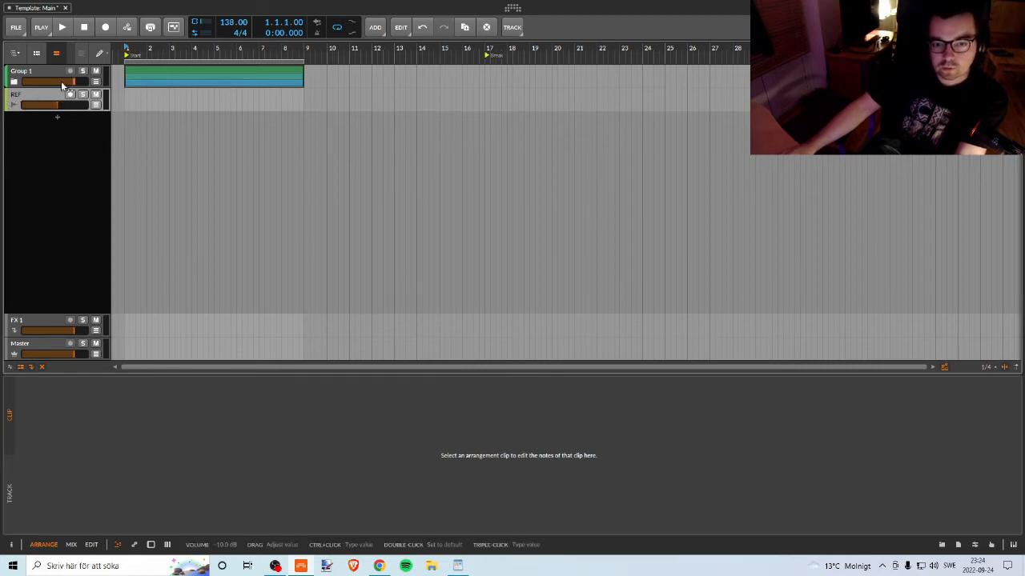
pyautogui.click(430, 568)
pyautogui.click(489, 400)
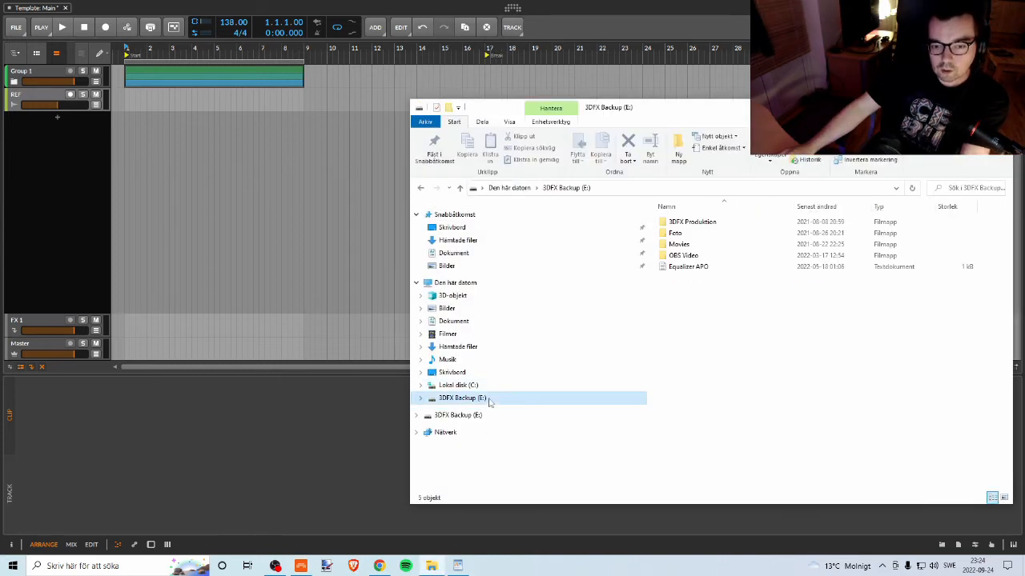
pyautogui.click(486, 388)
pyautogui.click(487, 398)
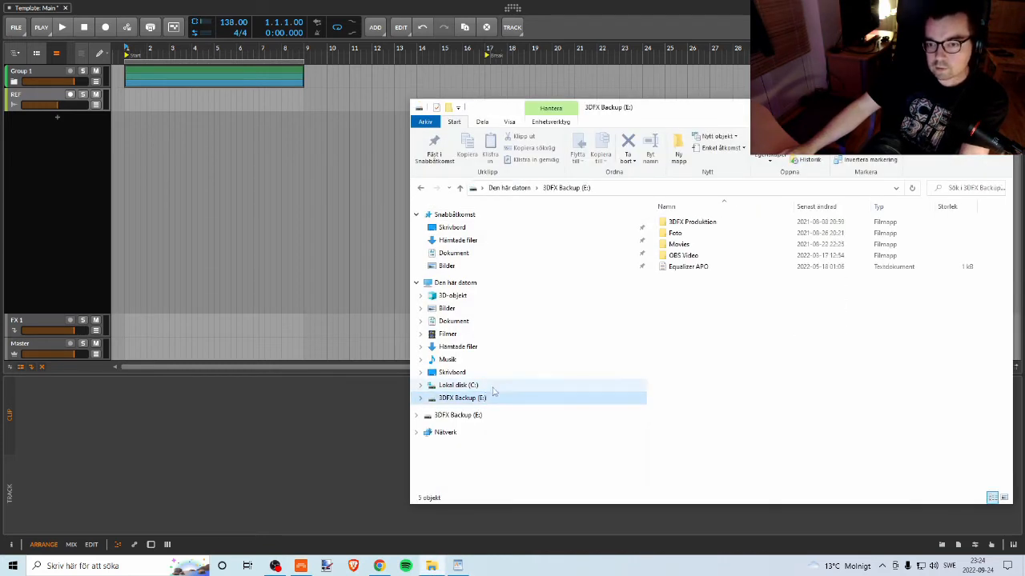
pyautogui.doubleClick(681, 223)
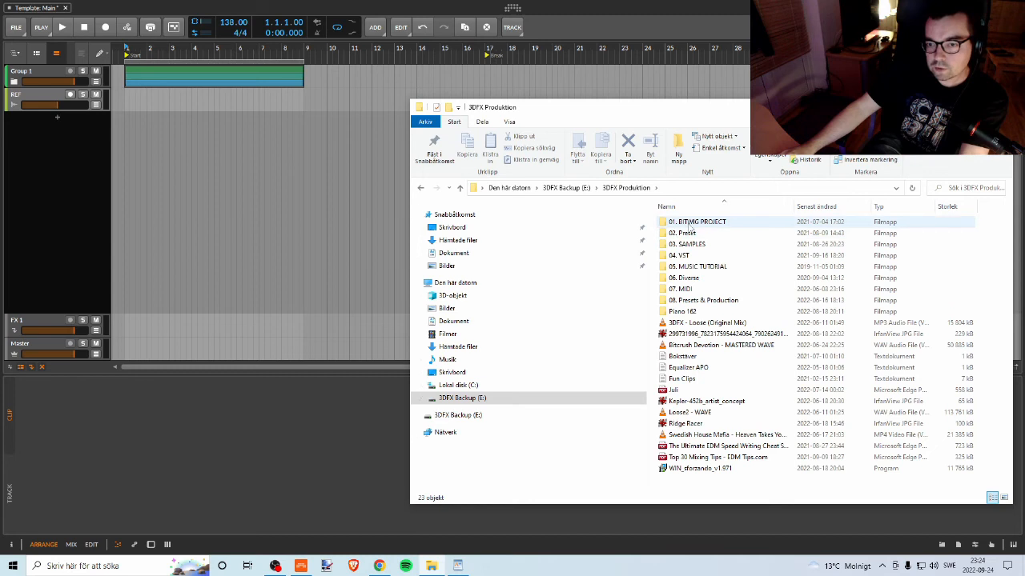
pyautogui.click(698, 323)
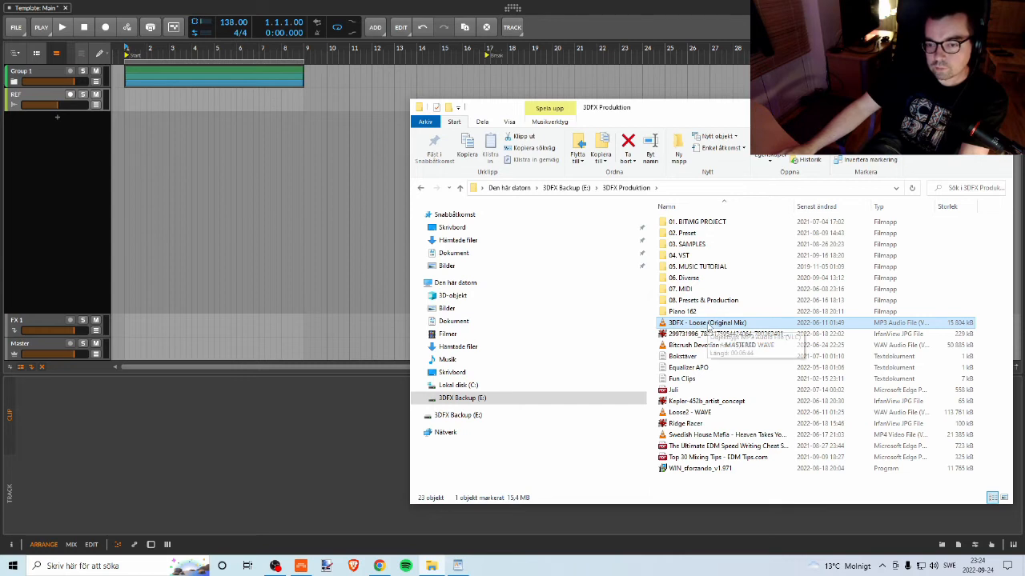
pyautogui.moveTo(709, 328); pyautogui.dragTo(136, 120)
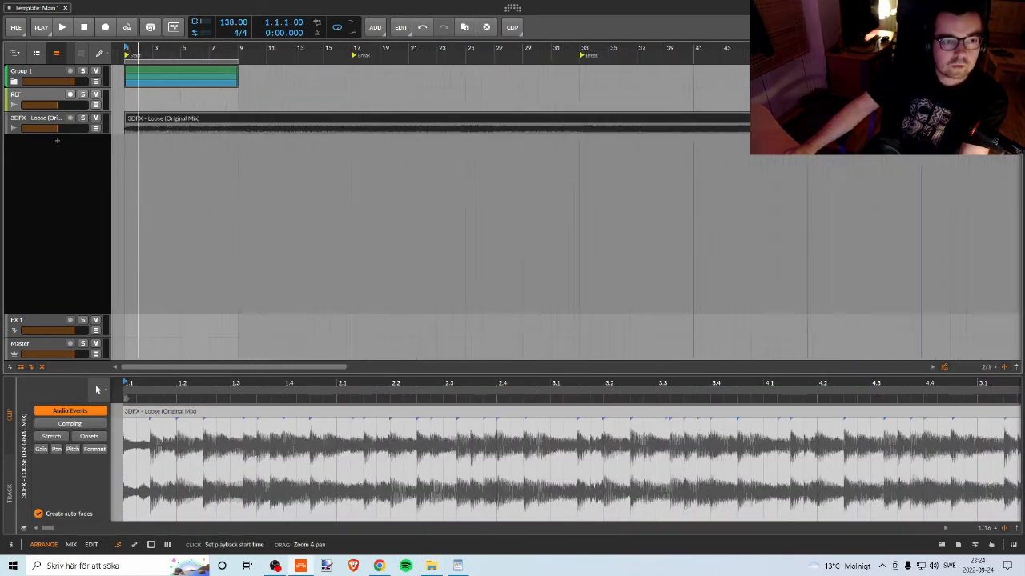
# Audition the imported 3DFX - Loose track on its own from the start, with solo switched off again after playback
pyautogui.click(84, 117)
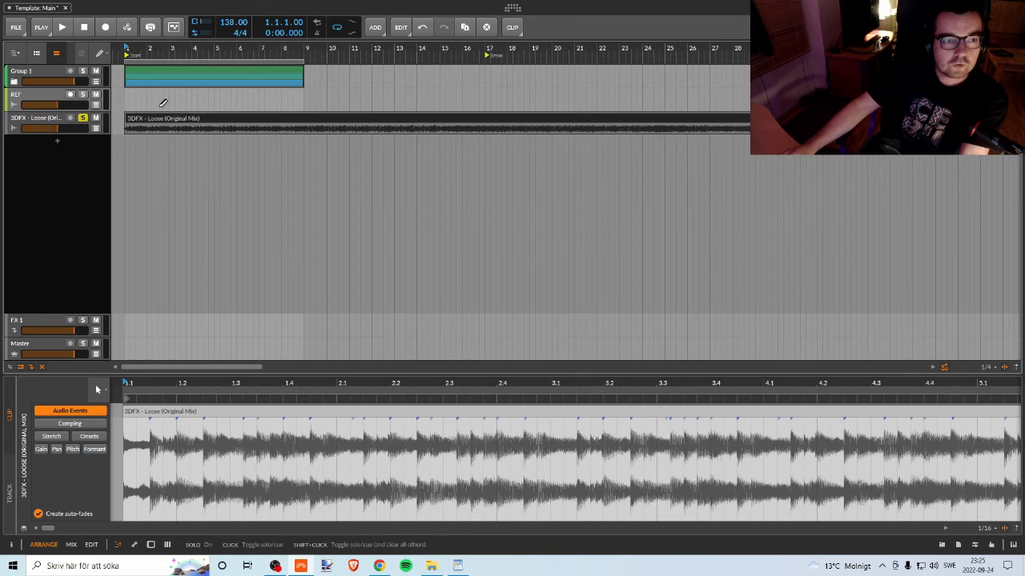
pyautogui.press('space')
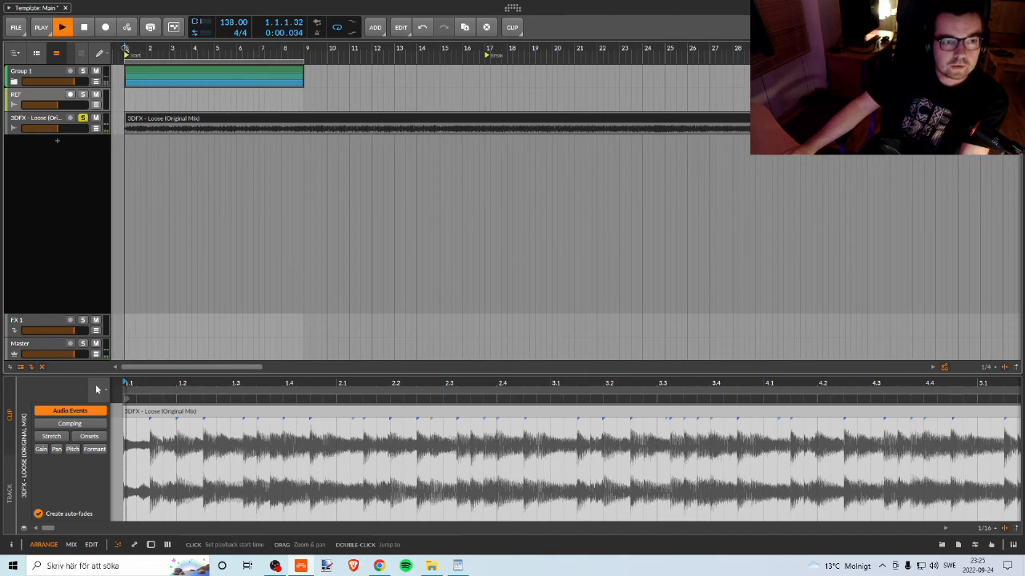
pyautogui.press('space')
pyautogui.click(82, 119)
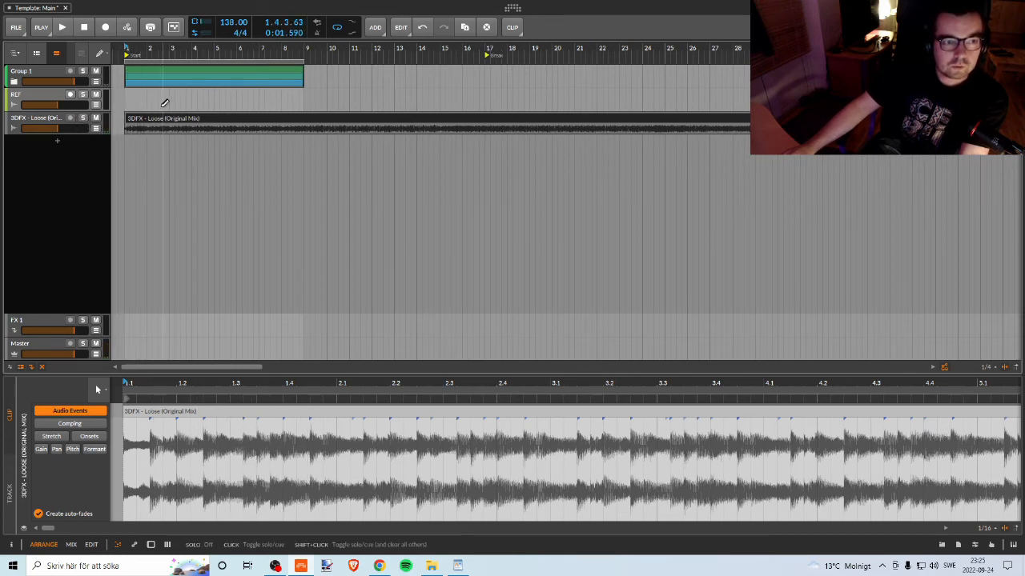
# Delete the empty REF track
pyautogui.click(16, 96)
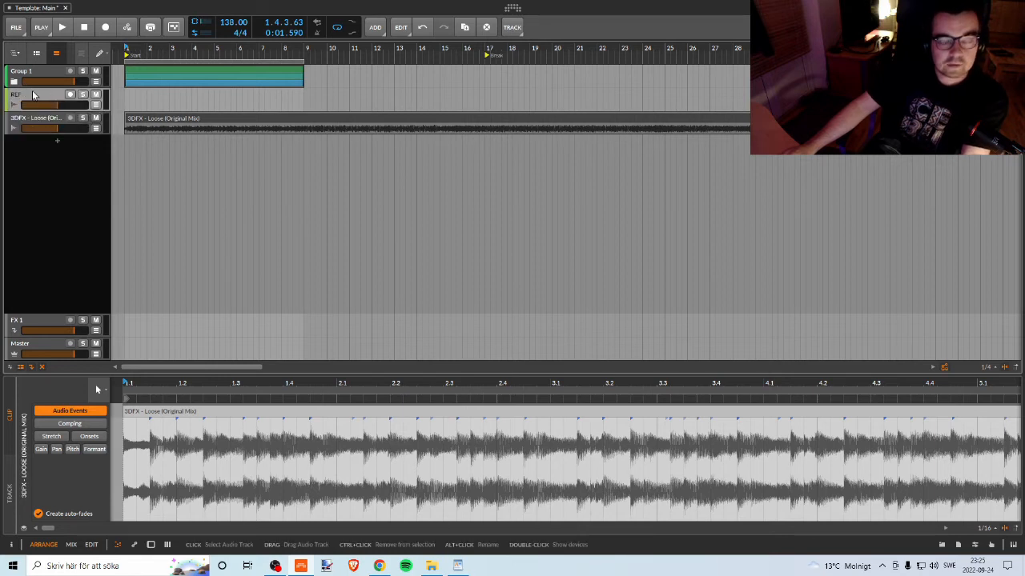
pyautogui.press('Delete')
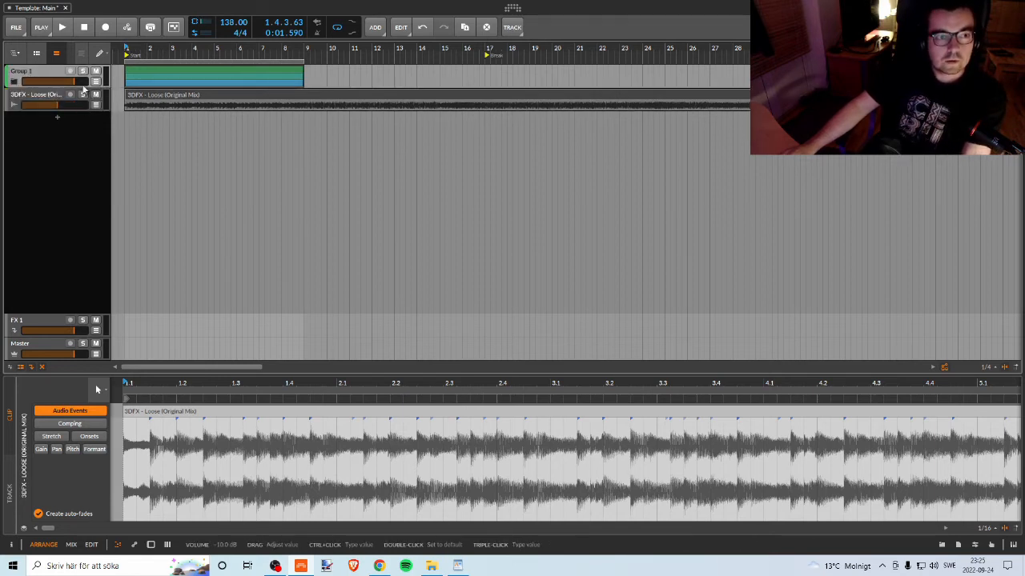
# Audition Group 1 soloed with its child tracks expanded, then unsolo and collapse the group
pyautogui.click(85, 72)
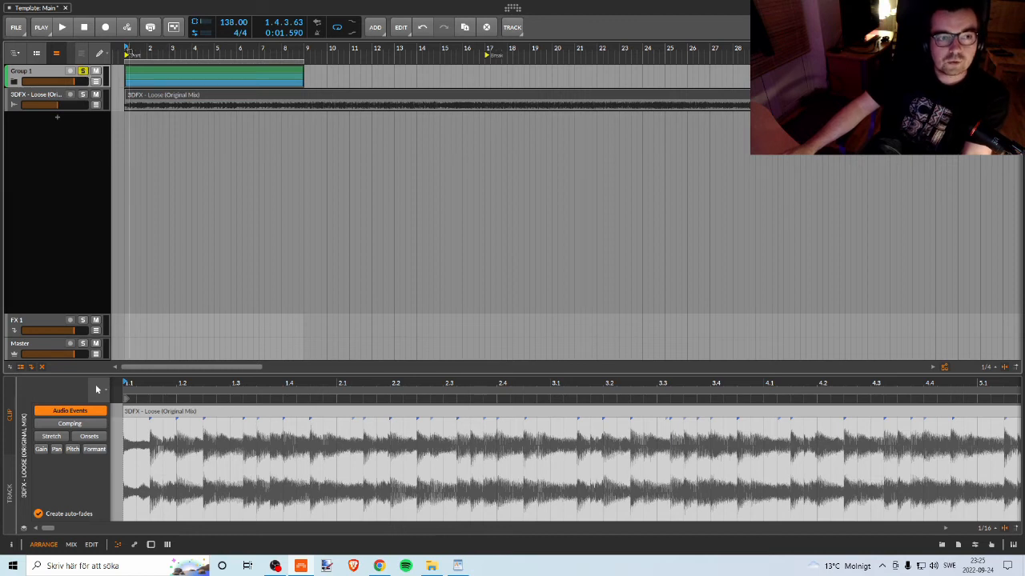
pyautogui.click(14, 81)
pyautogui.press('space')
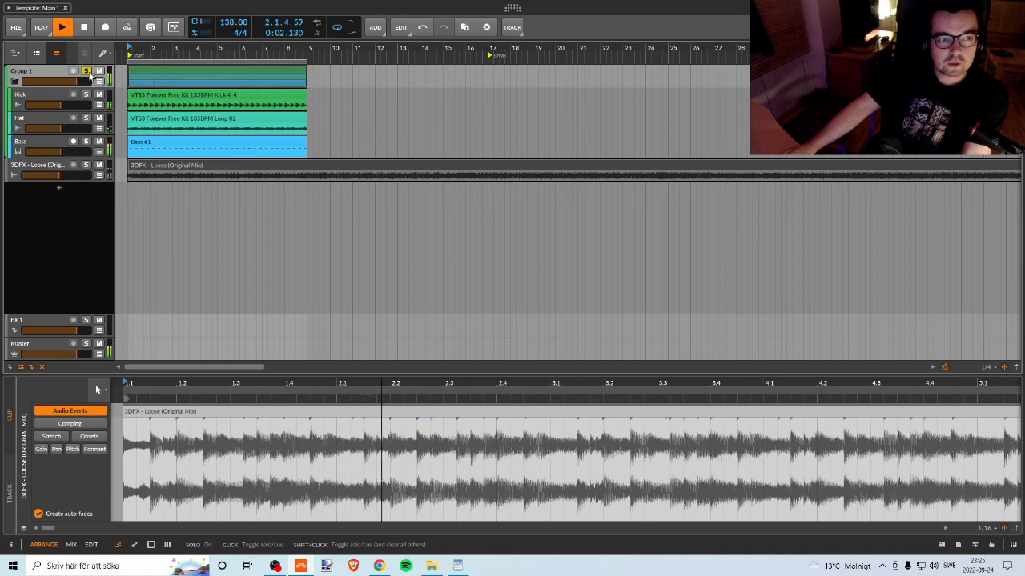
pyautogui.press('space')
pyautogui.click(86, 71)
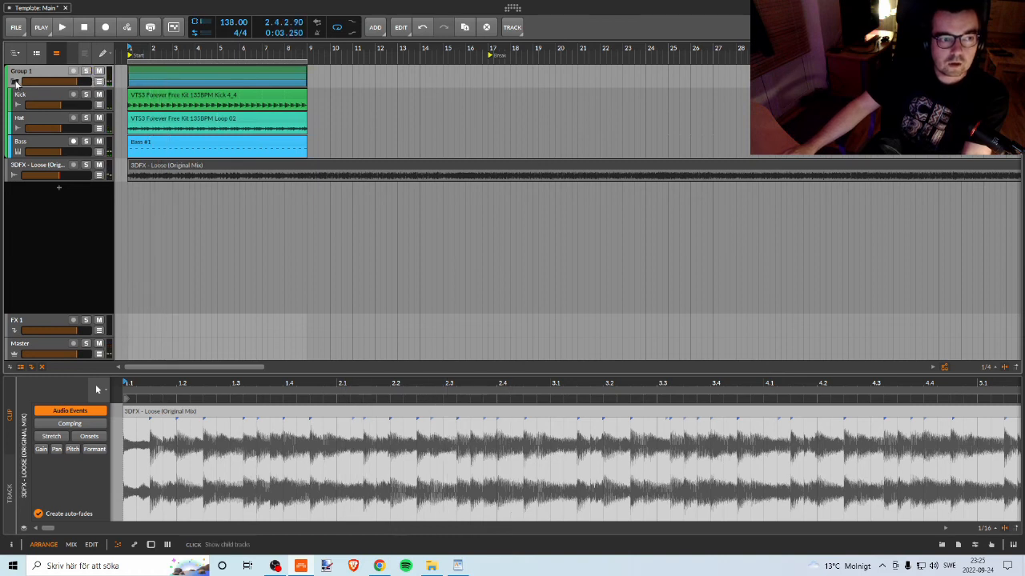
pyautogui.click(14, 82)
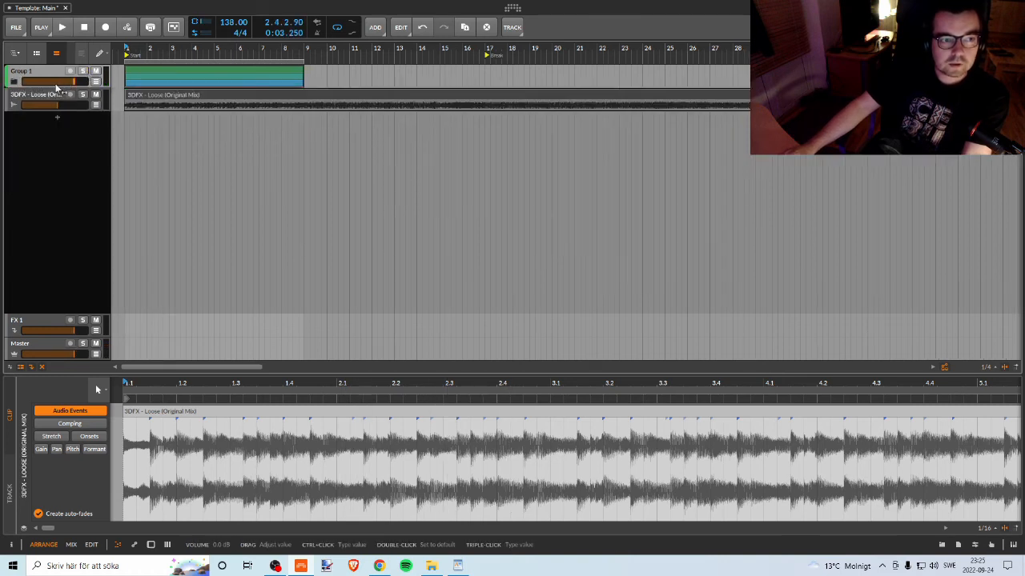
# Rename the 3DFX - Loose track to REF
pyautogui.rightClick(24, 98)
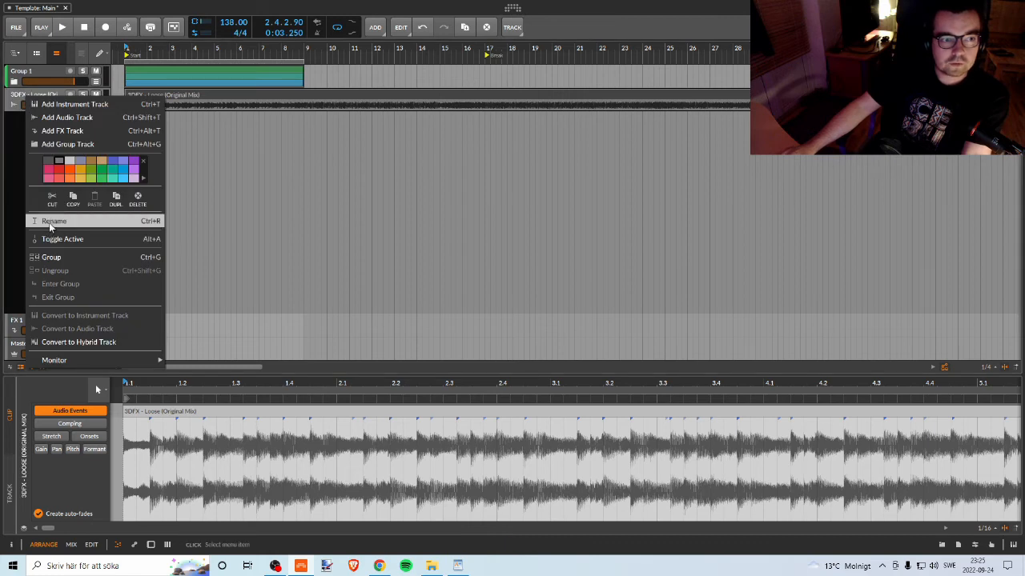
pyautogui.click(49, 223)
pyautogui.write('REF')
pyautogui.press('Return')
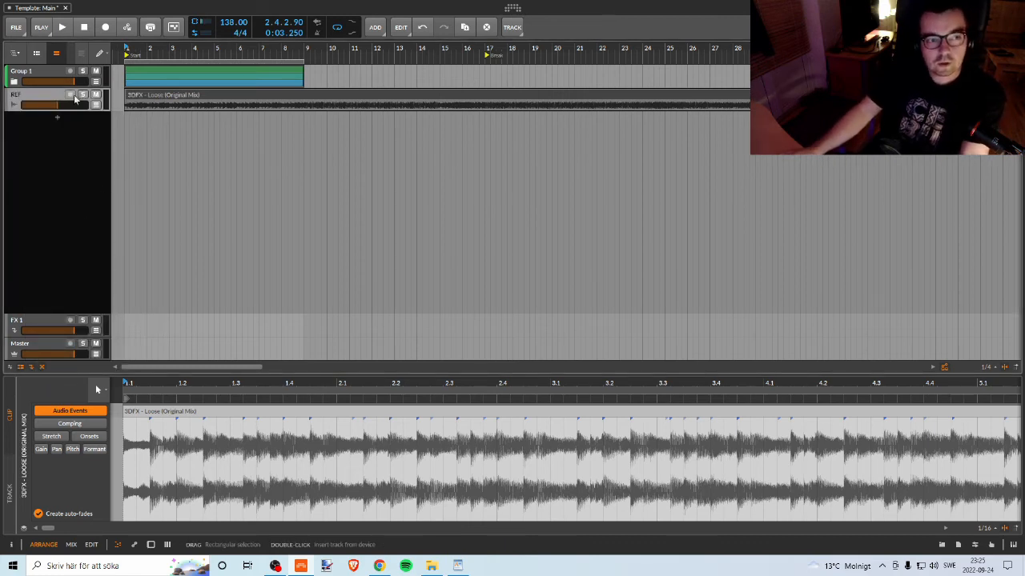
# Play Group 1 and the REF track together from the start, then stop playback
pyautogui.click(35, 77)
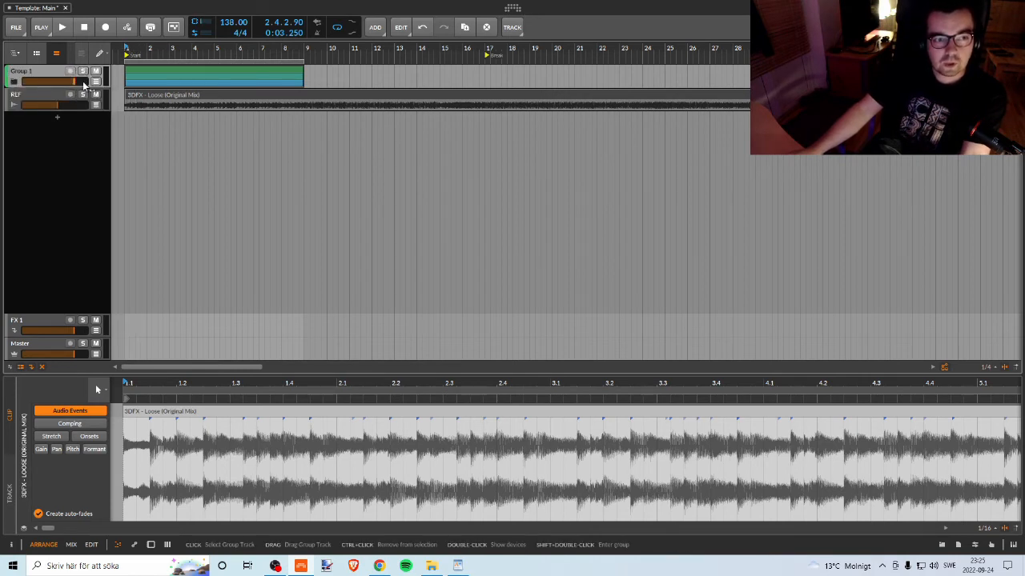
pyautogui.press('space')
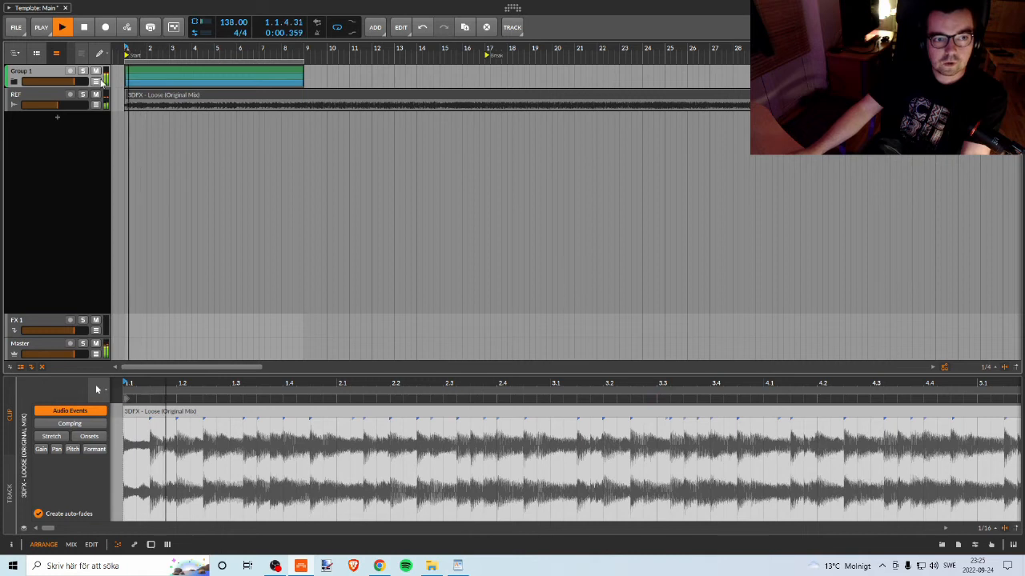
pyautogui.press('space')
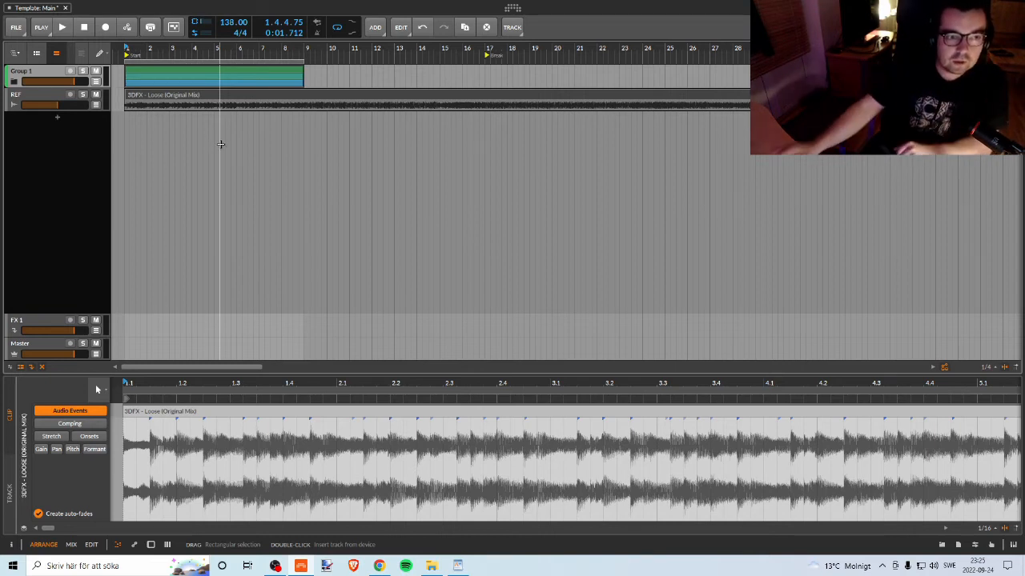
# Audition the REF track soloed, unsolo it, and briefly toggle solo on Group 1 for comparison
pyautogui.click(83, 94)
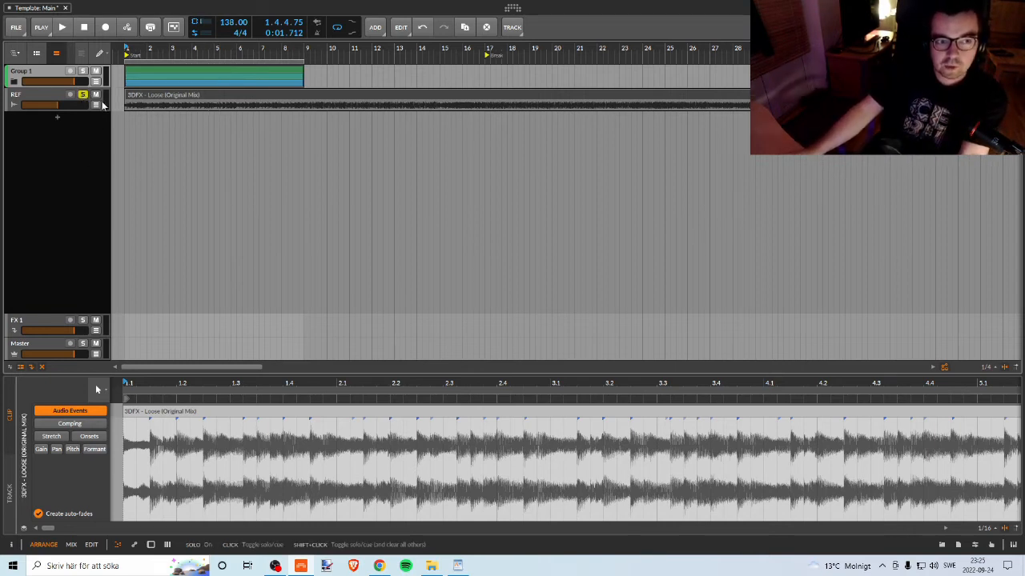
pyautogui.press('space')
pyautogui.press('space')
pyautogui.click(82, 94)
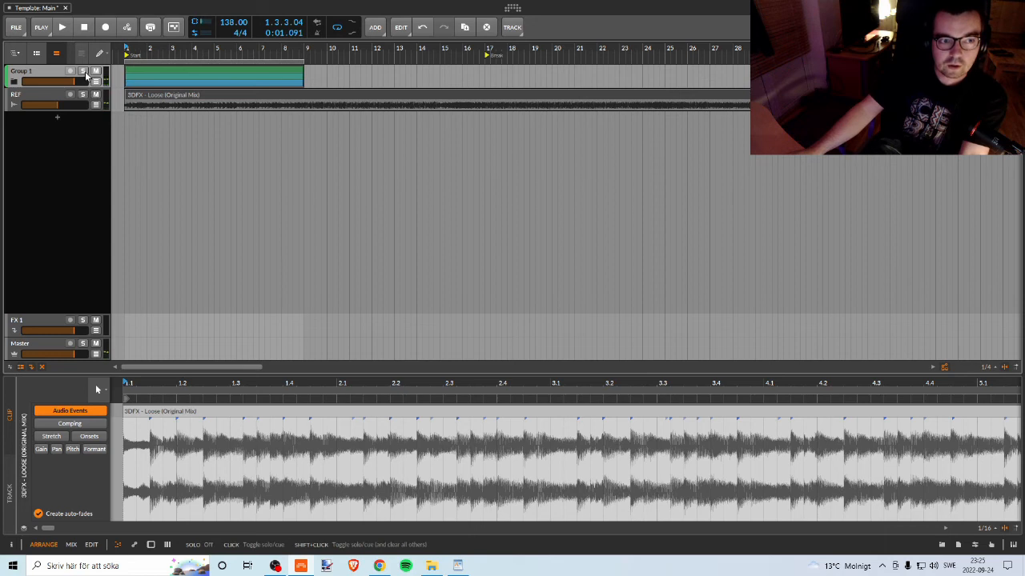
pyautogui.press('space')
pyautogui.click(83, 72)
pyautogui.click(83, 72)
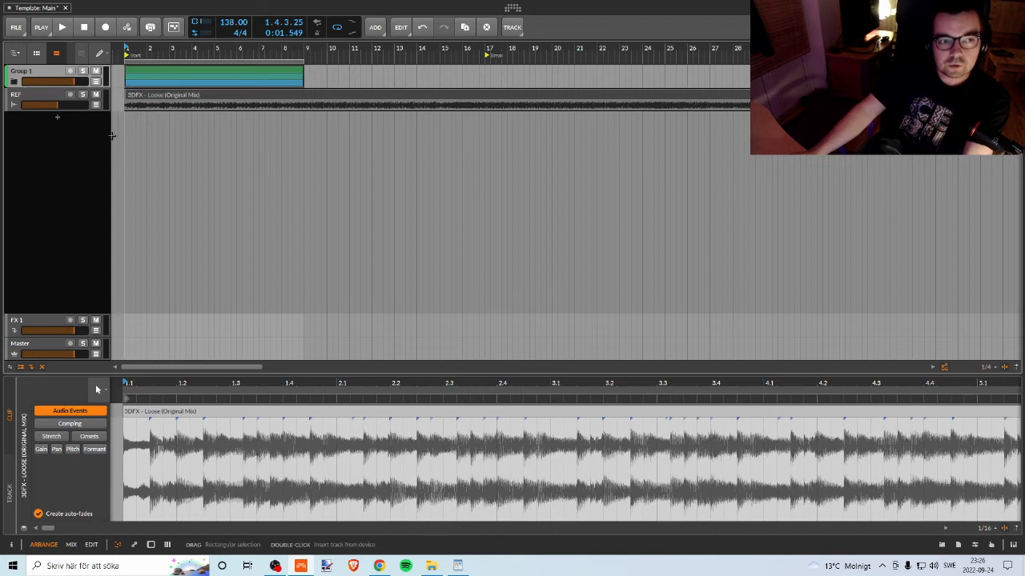
# Switch back and forth between the arrangement and mixer views, finishing in the mixer
pyautogui.hotkey('alt', '2')
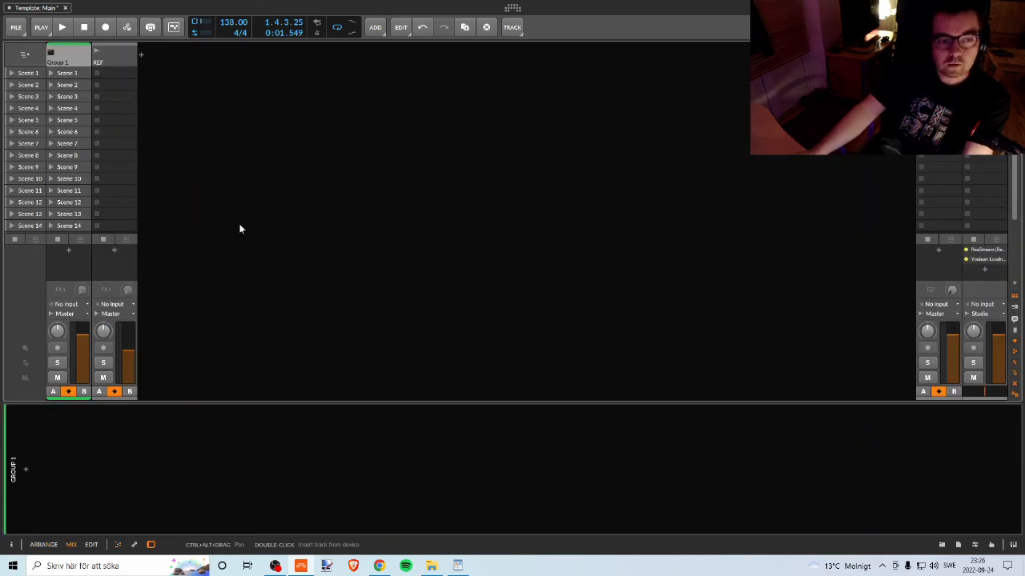
pyautogui.hotkey('alt', '1')
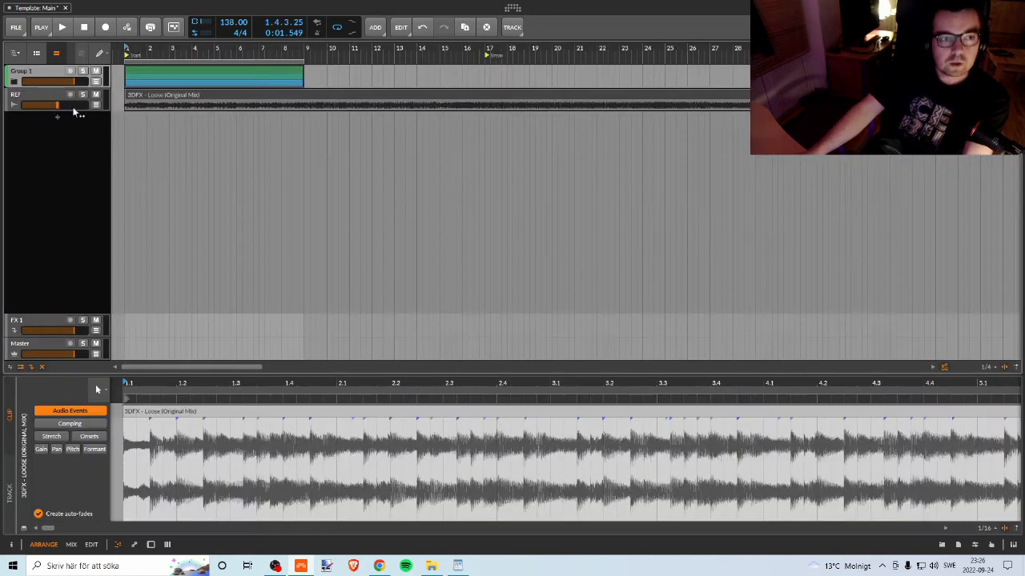
pyautogui.click(72, 544)
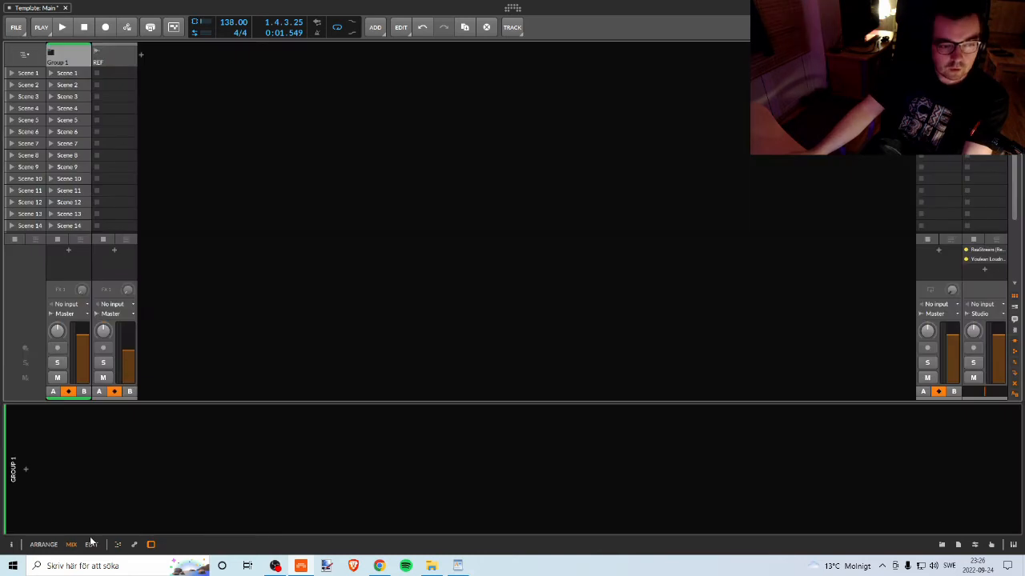
pyautogui.click(44, 544)
pyautogui.click(71, 544)
pyautogui.click(45, 546)
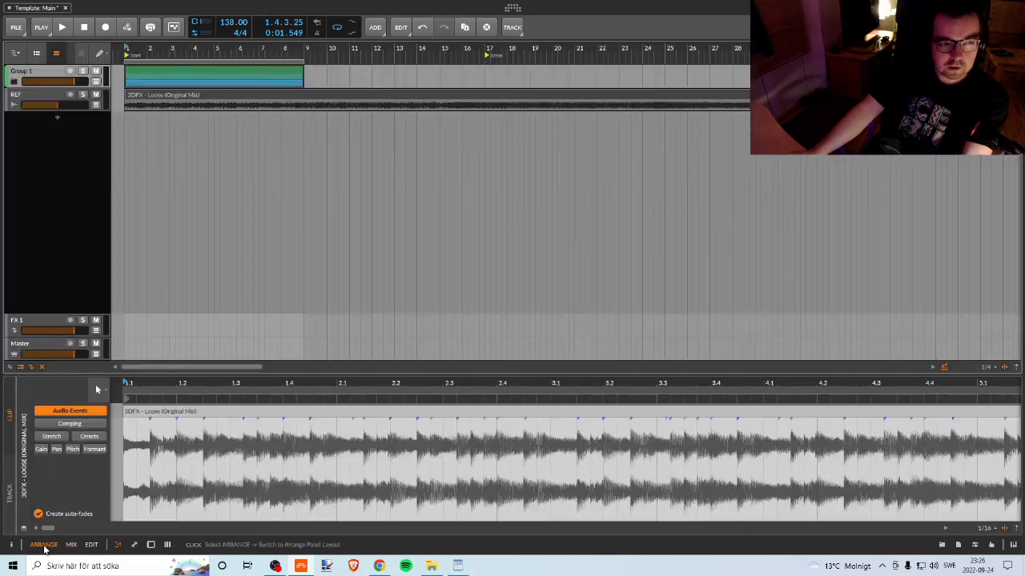
pyautogui.click(72, 544)
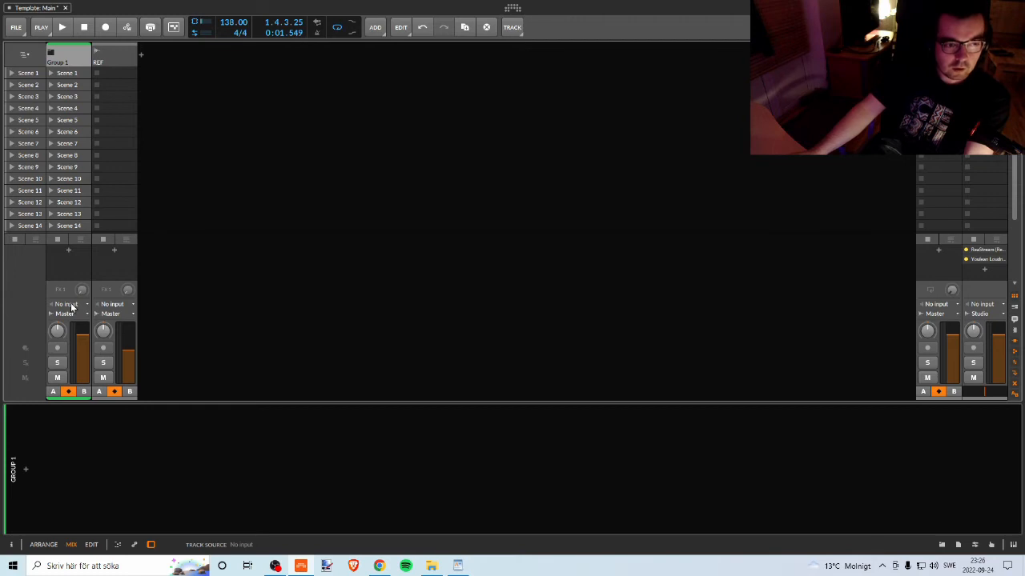
# Expand Group 1 and examine the Kick track's input sources down to the Group 1 Master options, leaving the input unset
pyautogui.click(52, 53)
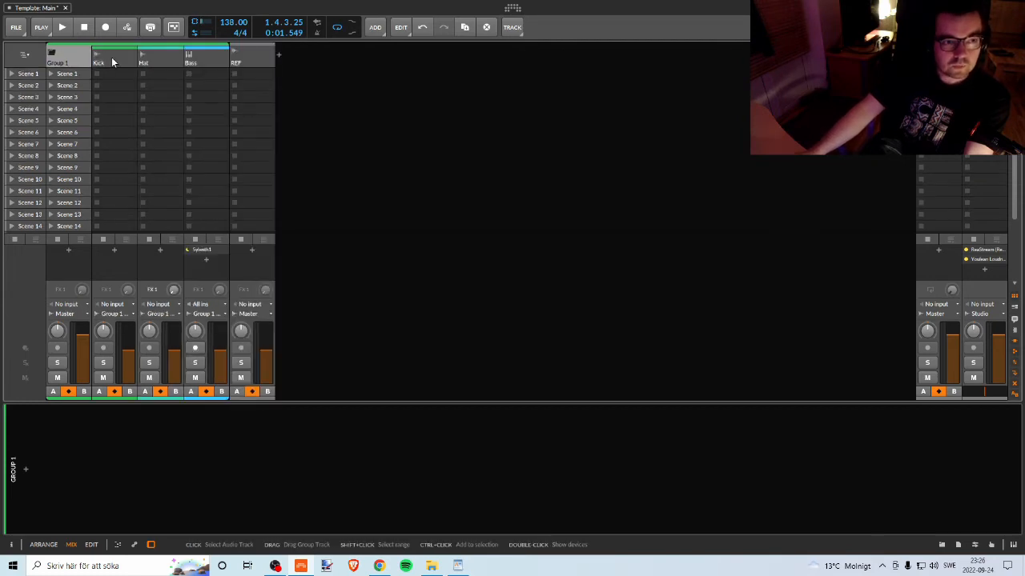
pyautogui.click(113, 57)
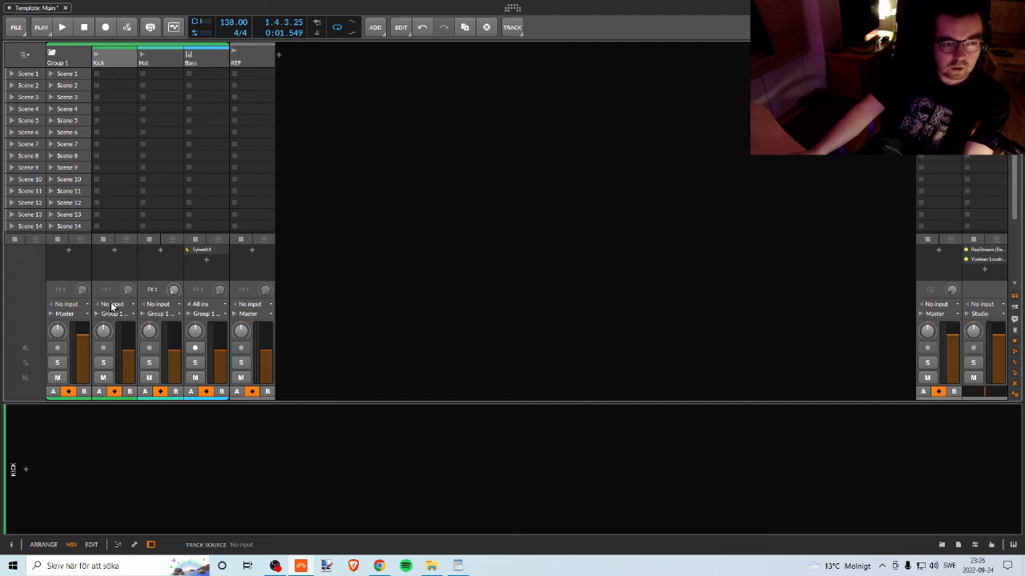
pyautogui.click(114, 305)
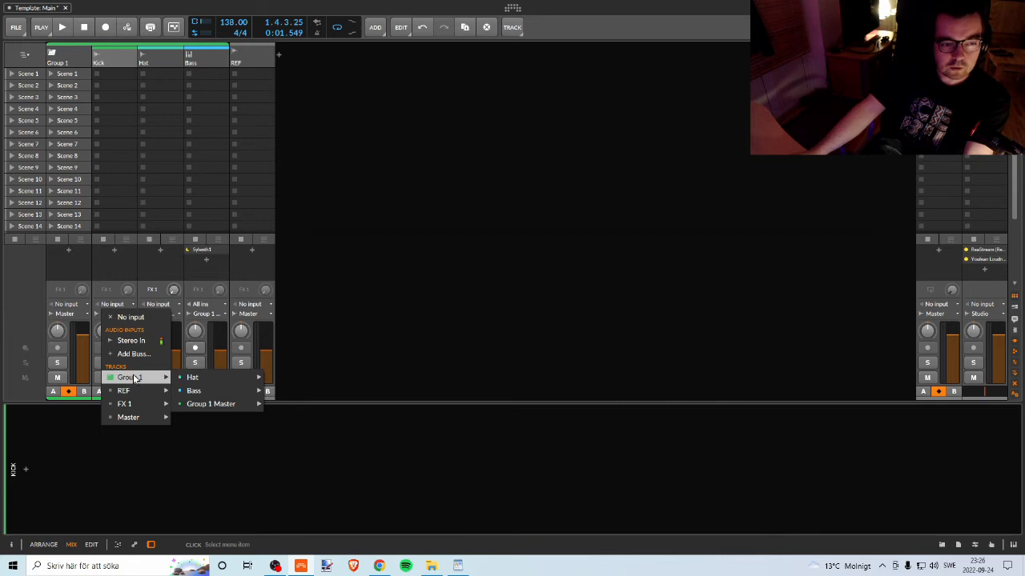
pyautogui.moveTo(136, 380)
pyautogui.moveTo(201, 406)
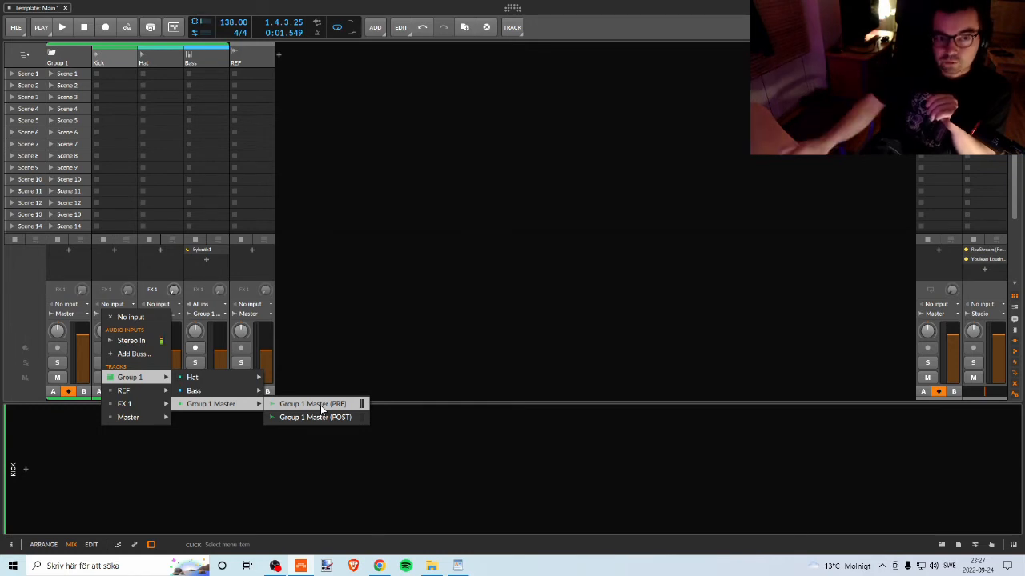
pyautogui.click(255, 60)
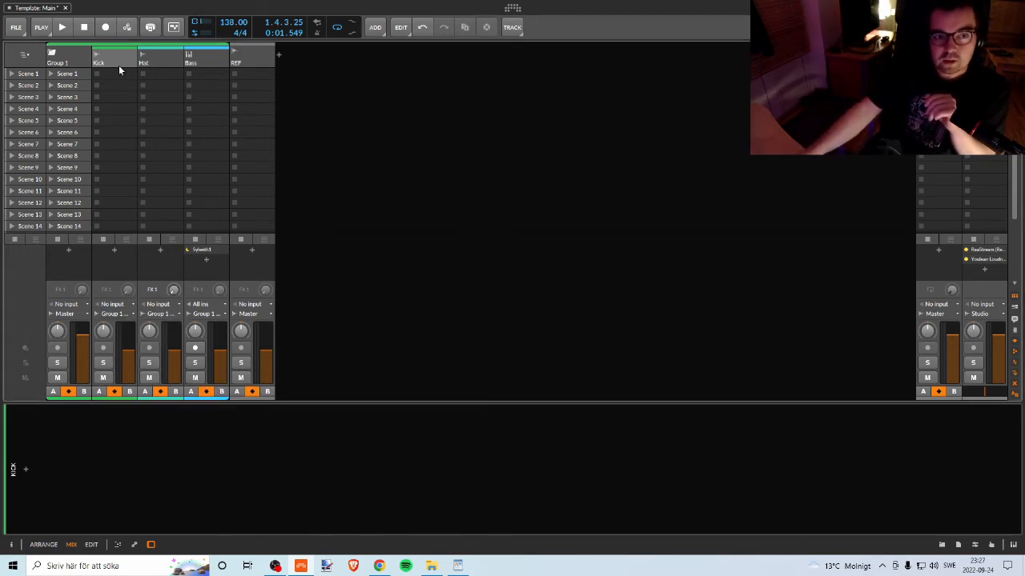
# Collapse Group 1 to view it beside REF, and expand it again with the group track selected
pyautogui.click(52, 54)
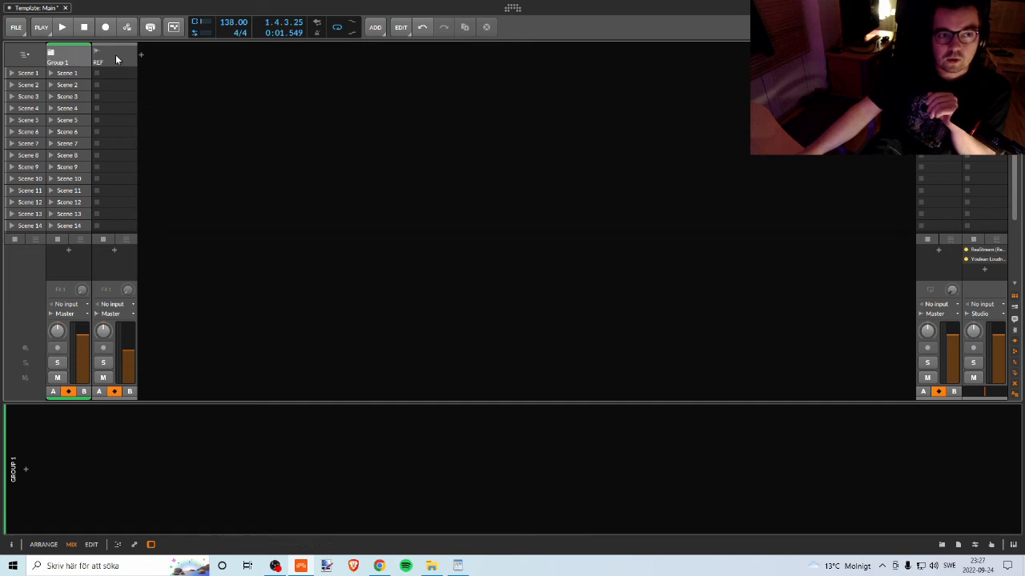
pyautogui.click(113, 57)
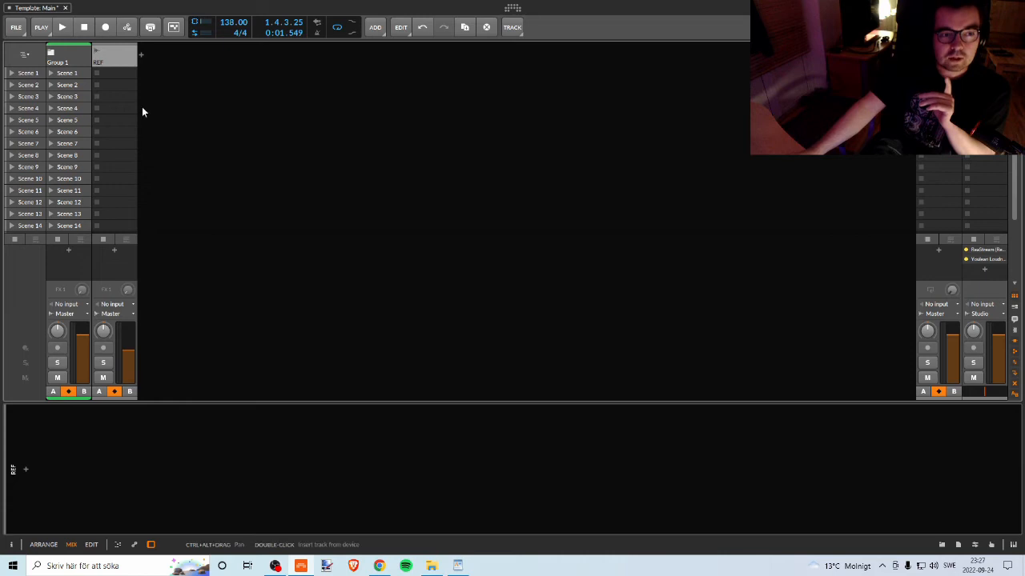
pyautogui.click(51, 54)
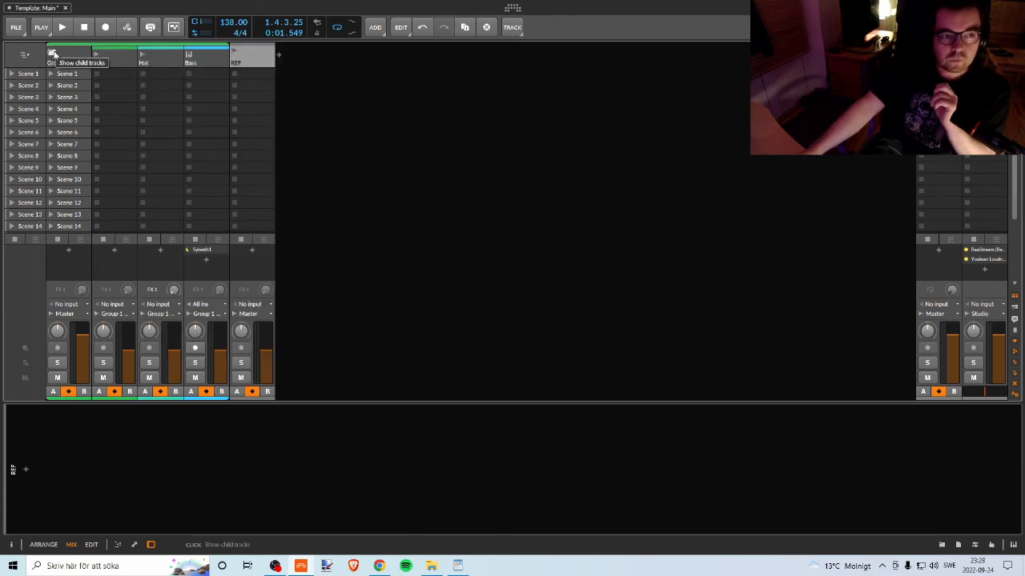
pyautogui.click(107, 56)
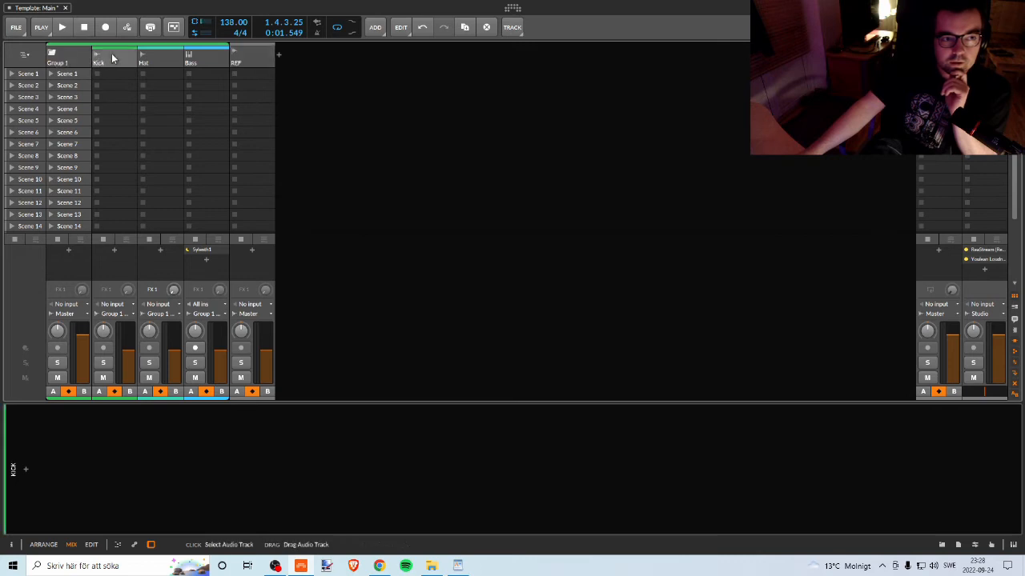
pyautogui.click(64, 57)
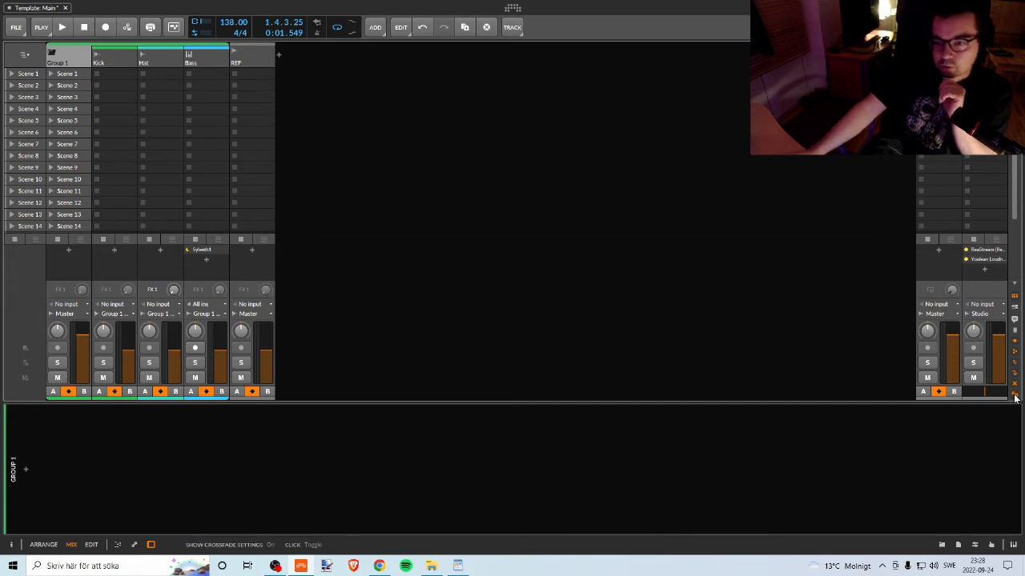
# Hide and show the mixer's crossfade settings several times, leaving them shown
pyautogui.click(1014, 395)
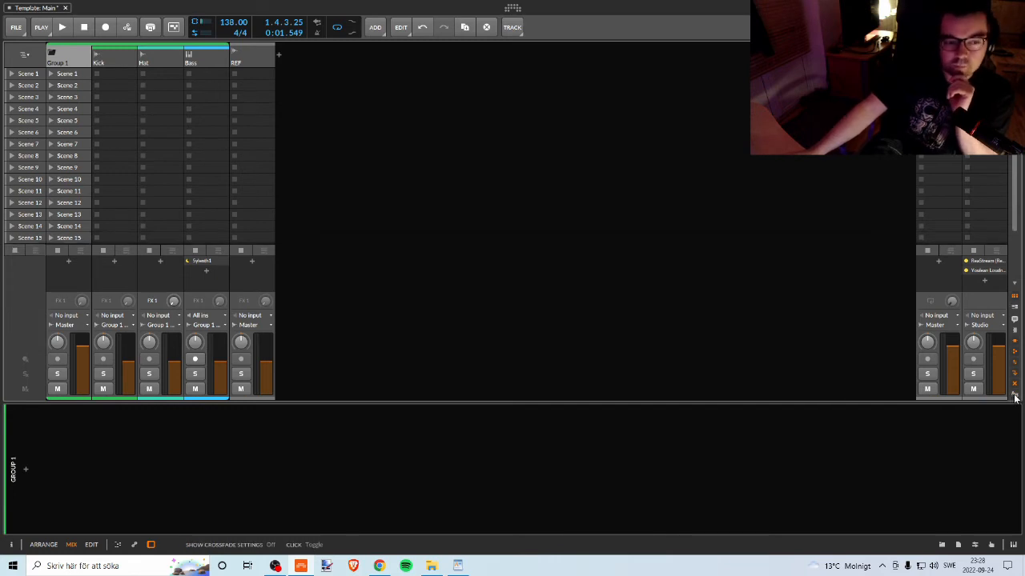
pyautogui.click(1014, 396)
pyautogui.click(1015, 396)
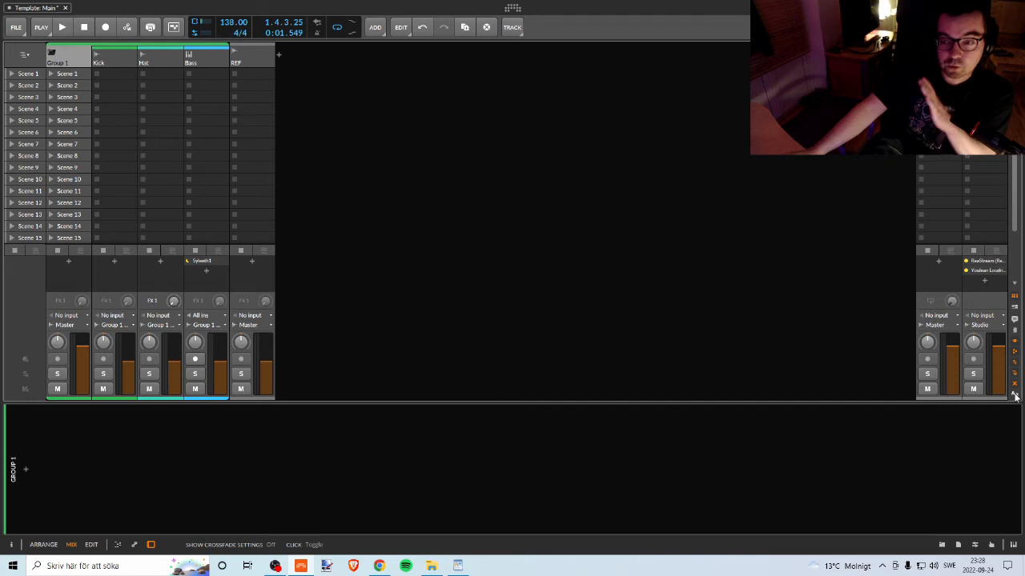
pyautogui.click(1015, 395)
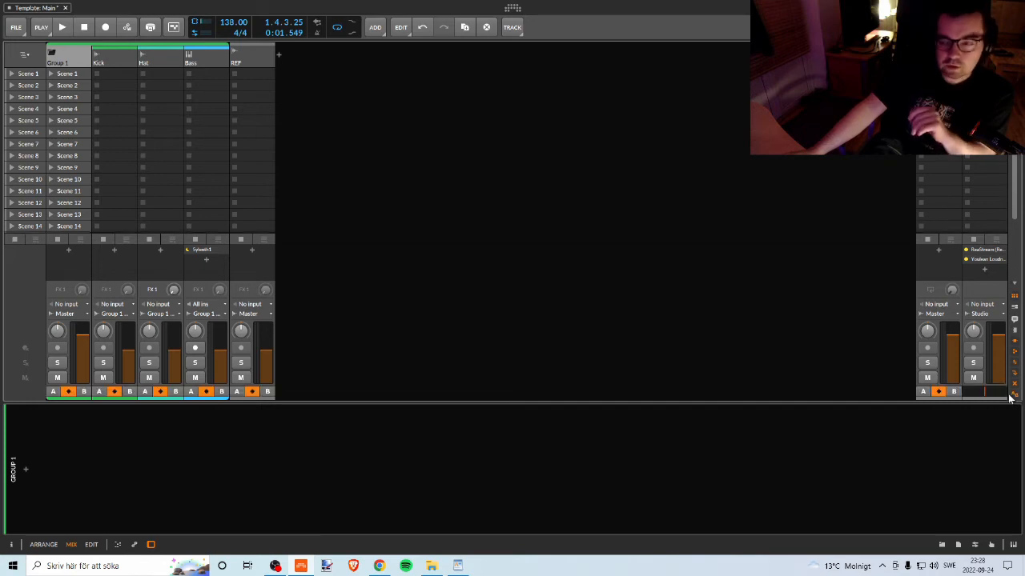
pyautogui.click(1015, 395)
pyautogui.click(1014, 395)
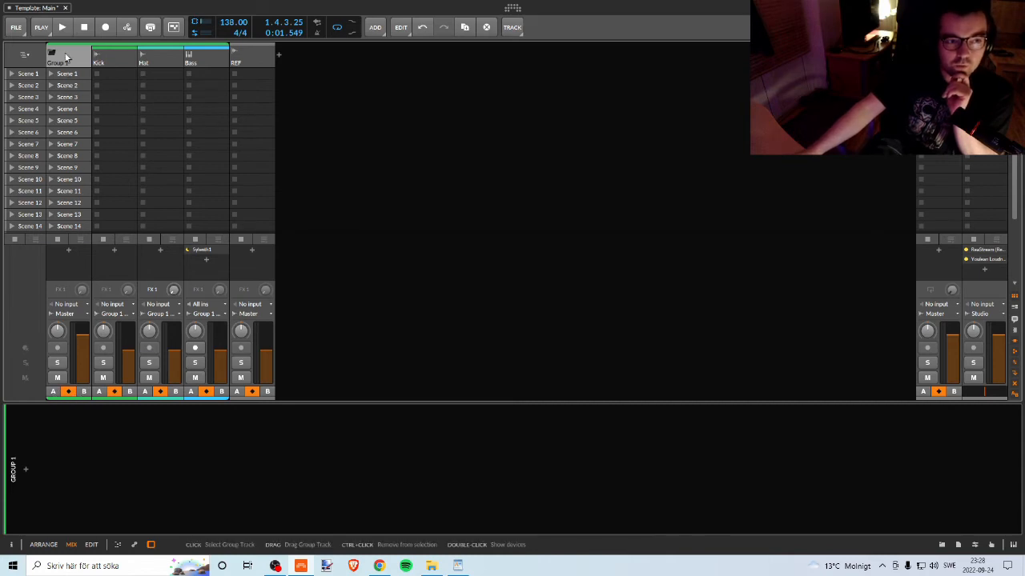
# Assign Group 1 to crossfade side A and the REF track to crossfade side B
pyautogui.click(54, 393)
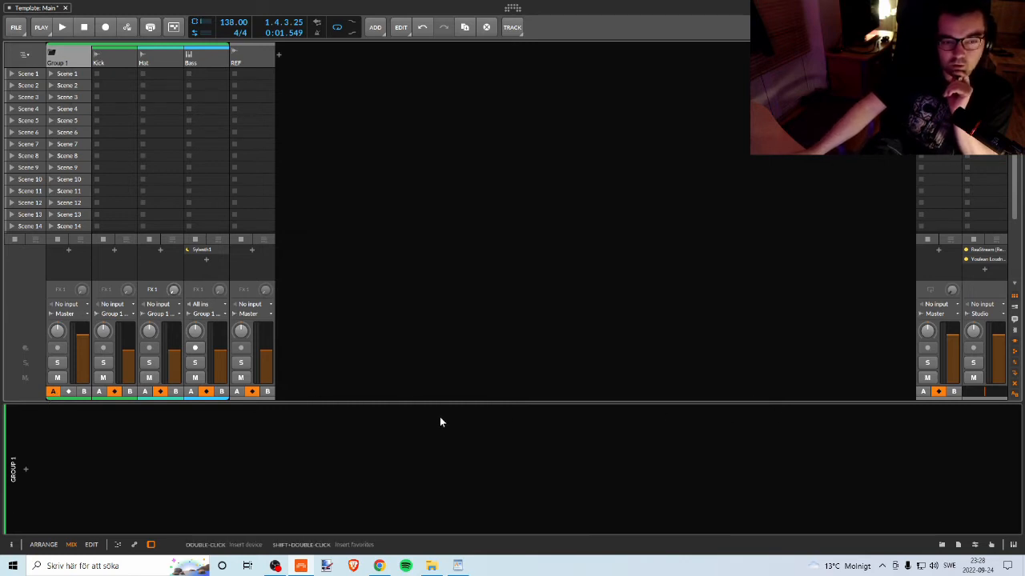
pyautogui.click(261, 49)
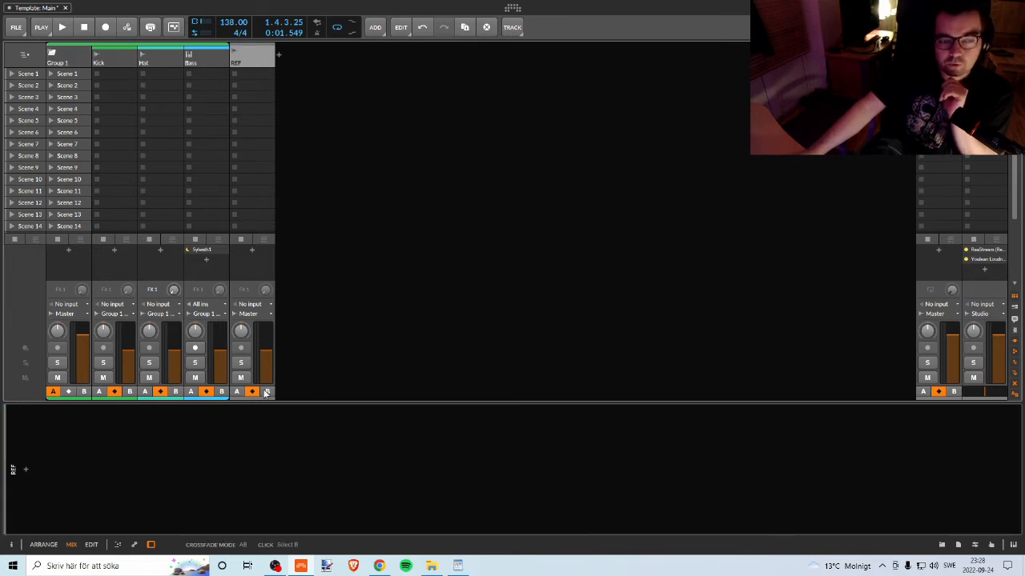
pyautogui.click(267, 391)
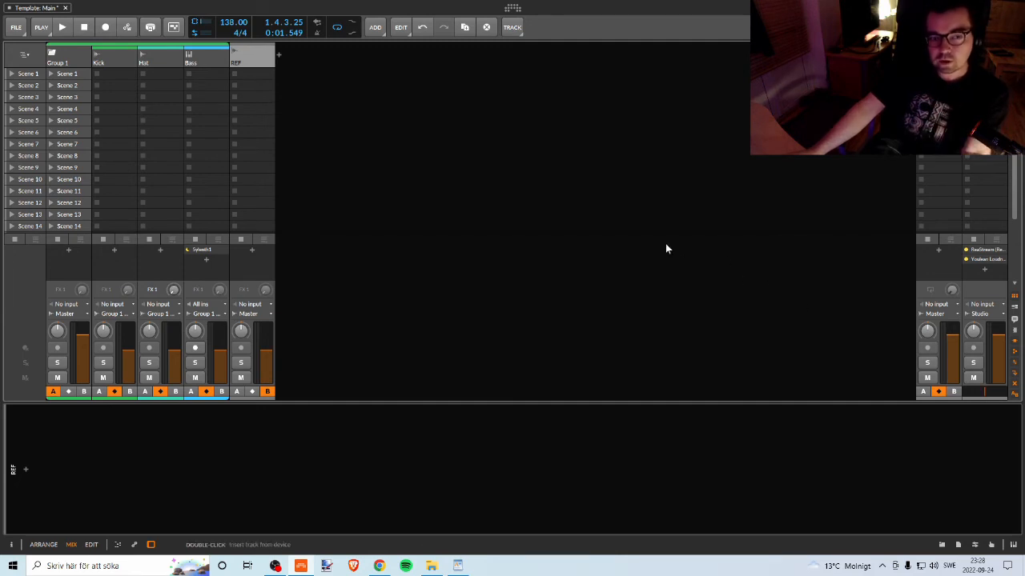
# Return to the arrangement view and briefly play Group 1 and REF together from the start
pyautogui.hotkey('alt', 'Tab')
pyautogui.hotkey('alt', 'Tab')
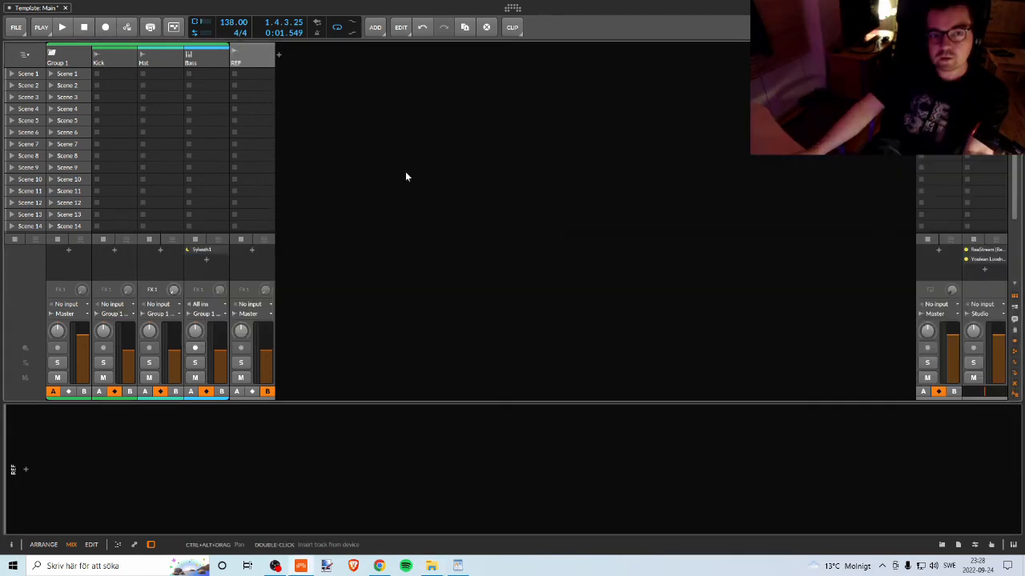
pyautogui.press('Tab')
pyautogui.press('space')
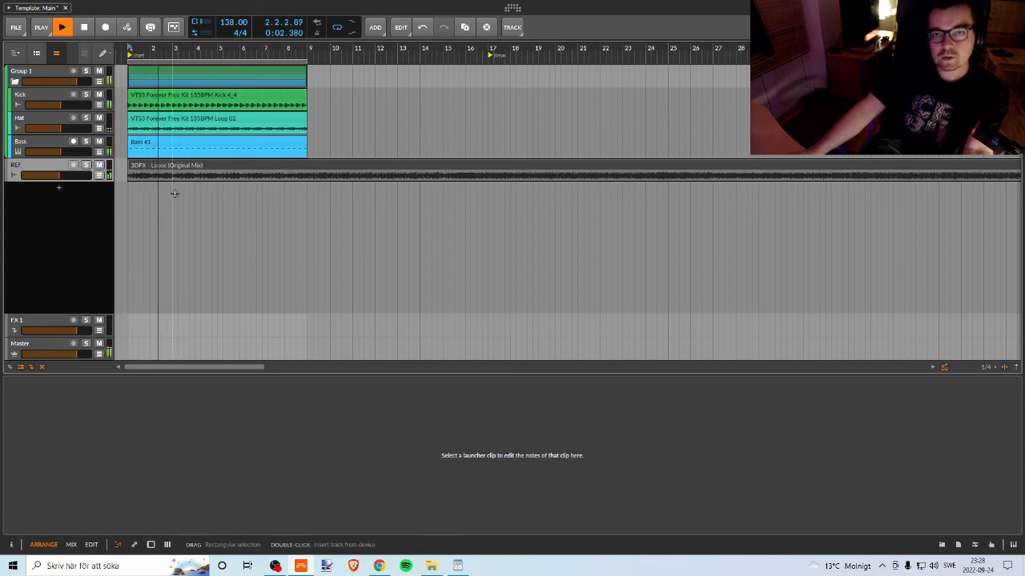
pyautogui.press('space')
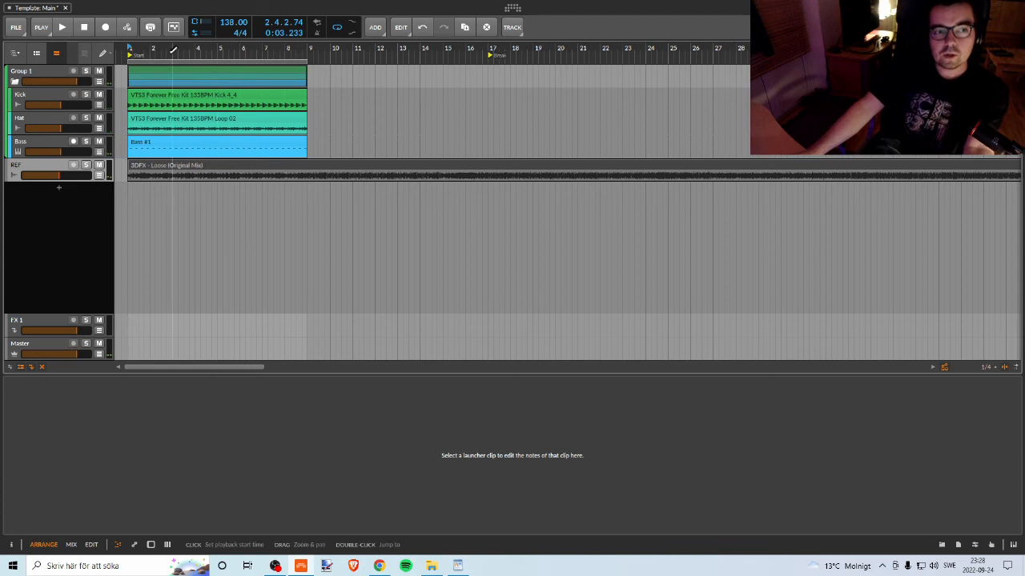
# During playback from the start, sweep the Master crossfader towards A in the mixer, return it to about -8 %, and stop playback
pyautogui.press('space')
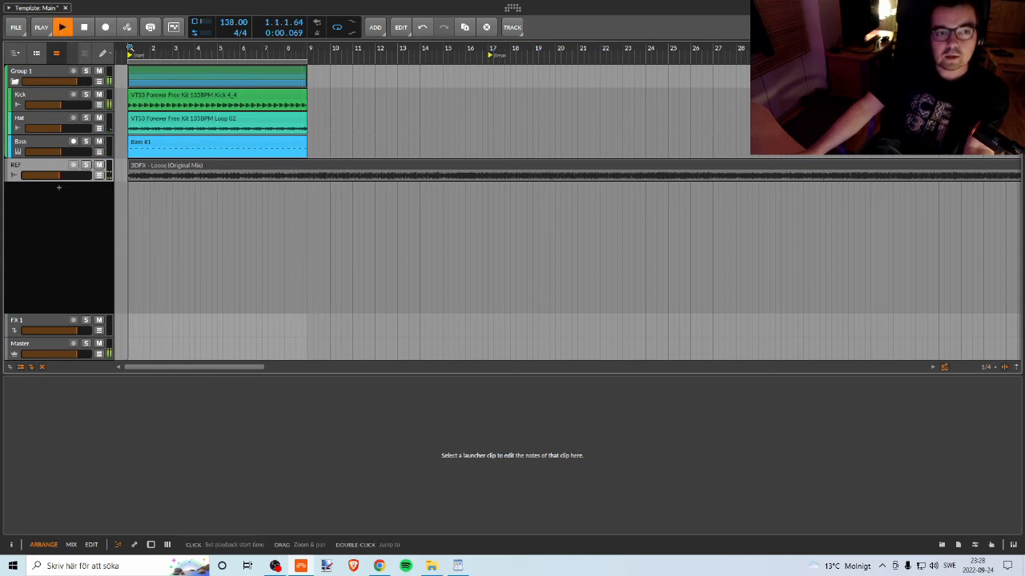
pyautogui.hotkey('alt', '2')
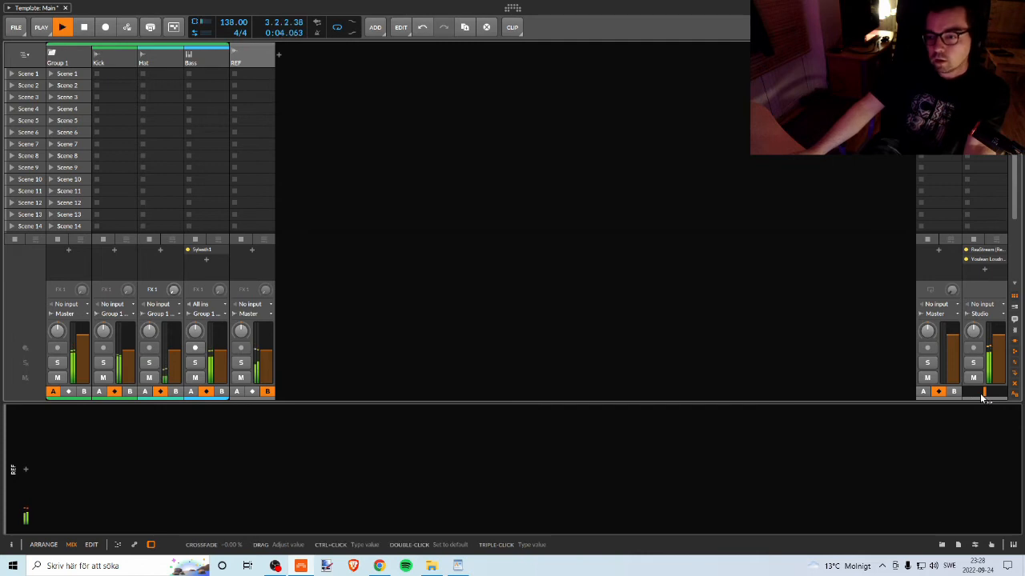
pyautogui.moveTo(986, 396); pyautogui.dragTo(971, 391)
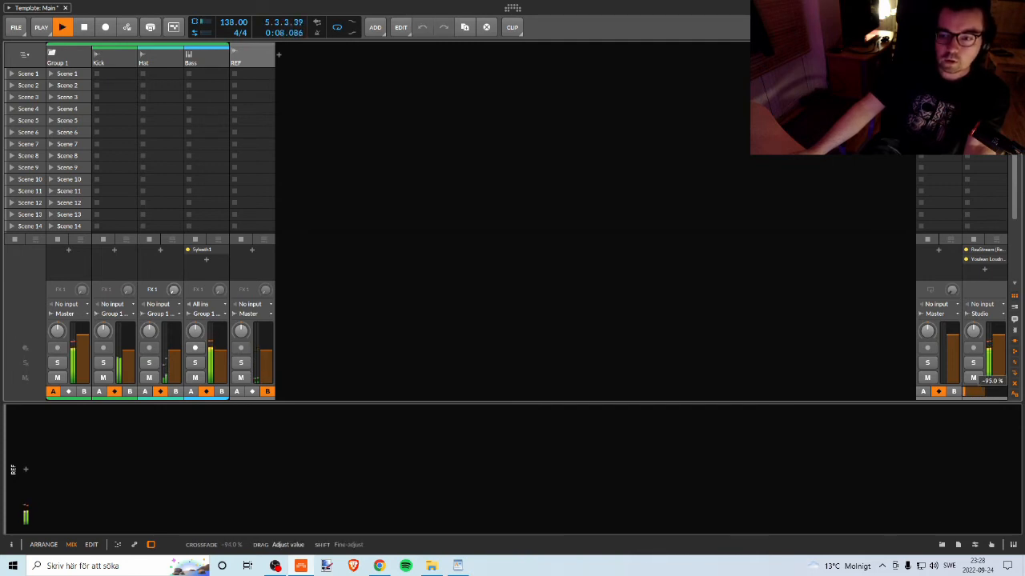
pyautogui.moveTo(981, 392)
pyautogui.mouseDown()
pyautogui.moveTo(997, 392)
pyautogui.moveTo(966, 391)
pyautogui.moveTo(979, 391)
pyautogui.mouseUp()
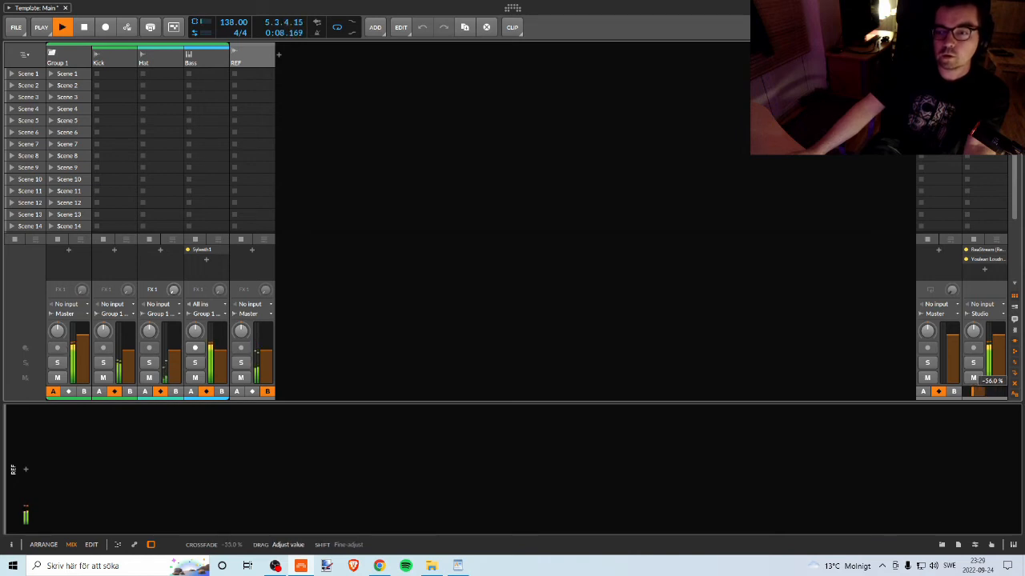
pyautogui.moveTo(980, 391); pyautogui.dragTo(981, 391)
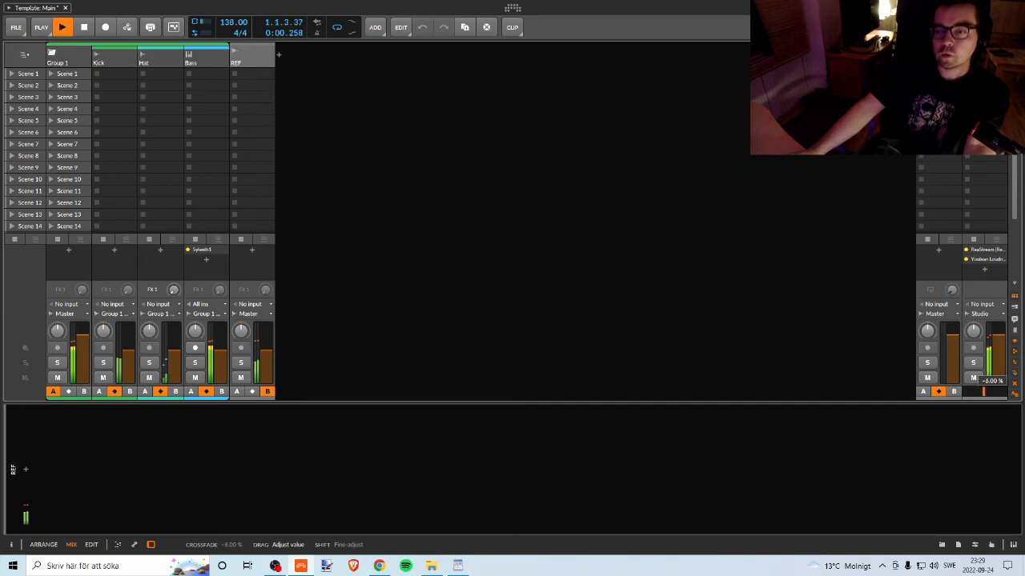
pyautogui.press('space')
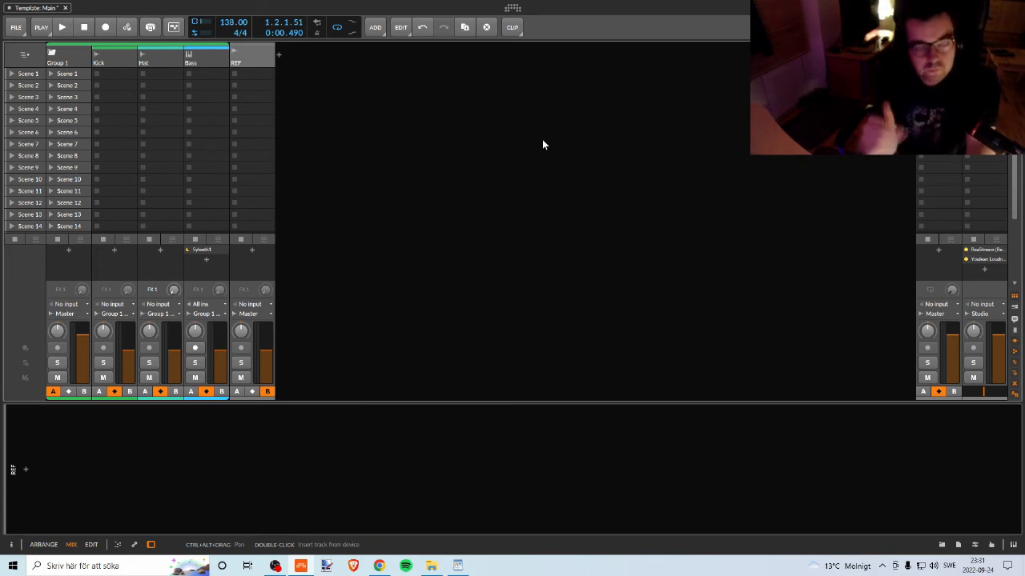
# Switch to OBS and stop the screen recording
pyautogui.click(275, 566)
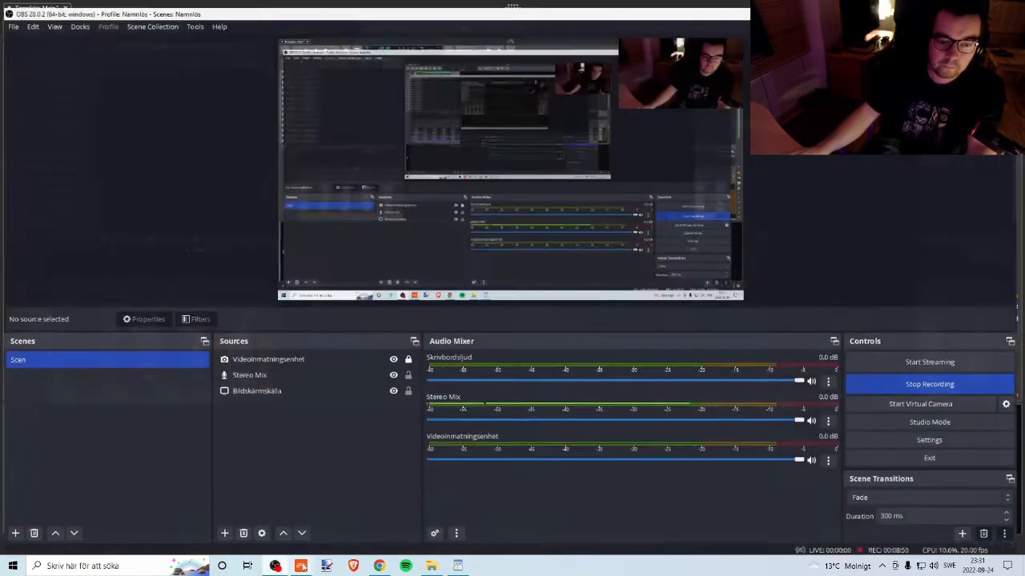
pyautogui.click(937, 380)
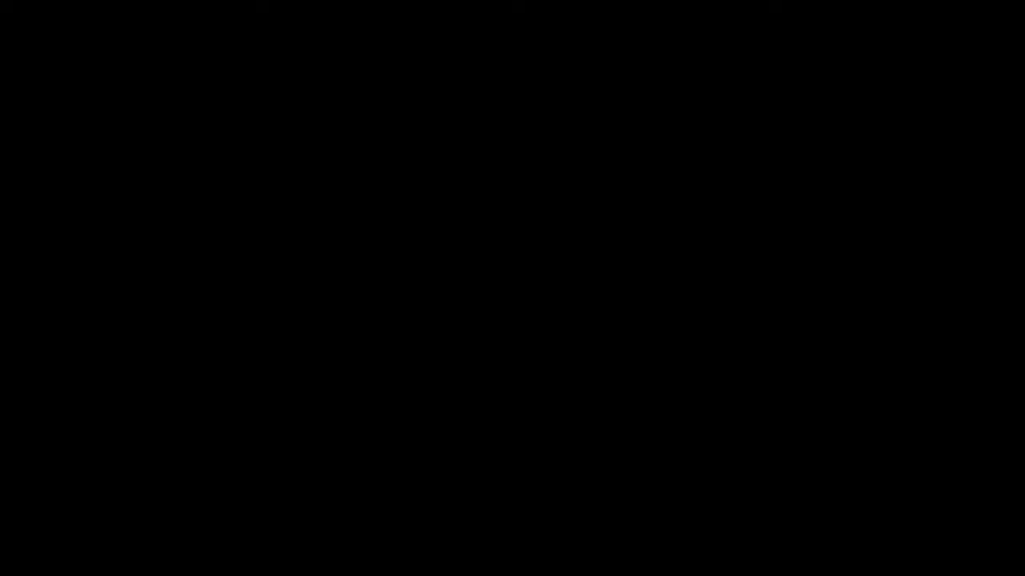